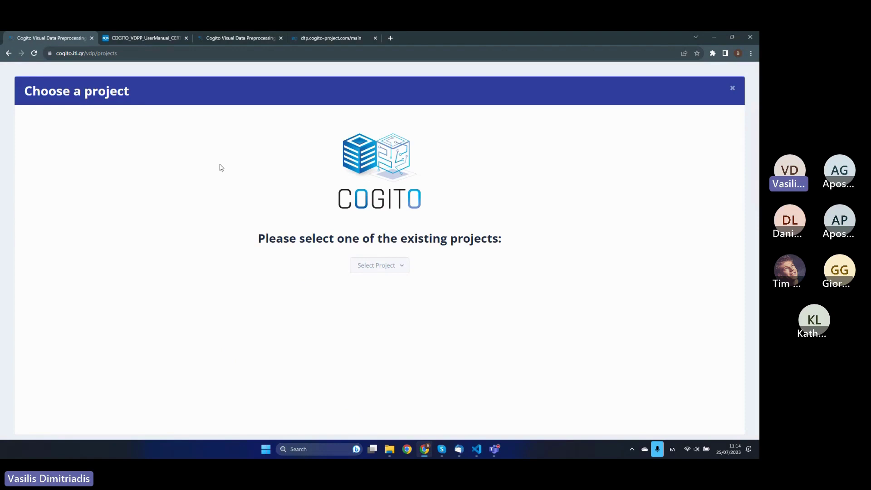
# Choose the School project from the existing projects, and return to the project selection to choose it again
pyautogui.click(391, 271)
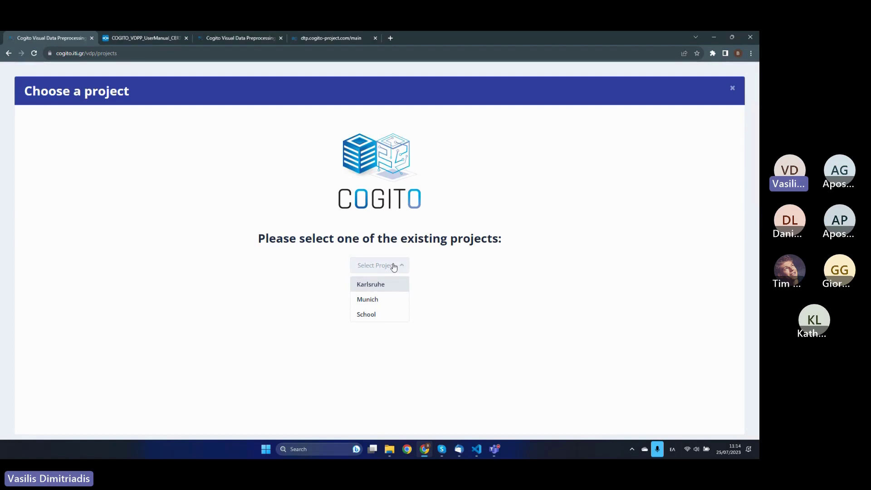
pyautogui.click(374, 315)
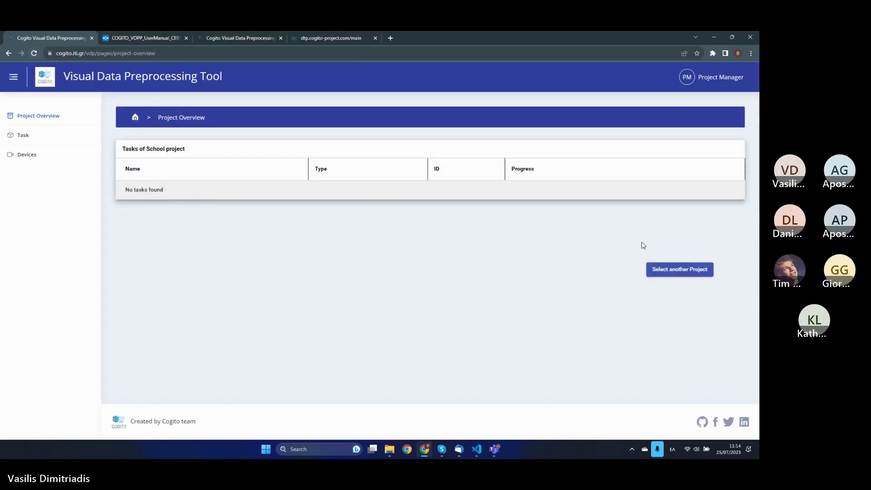
pyautogui.click(653, 269)
pyautogui.click(395, 265)
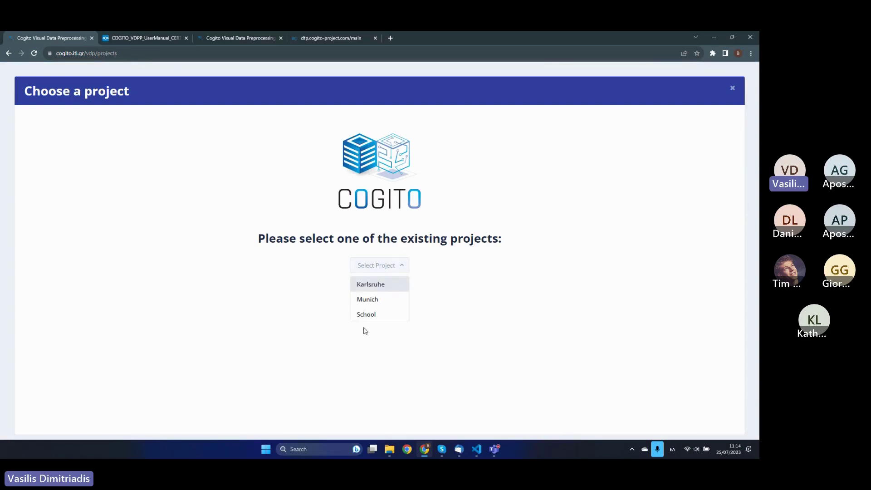
pyautogui.click(371, 312)
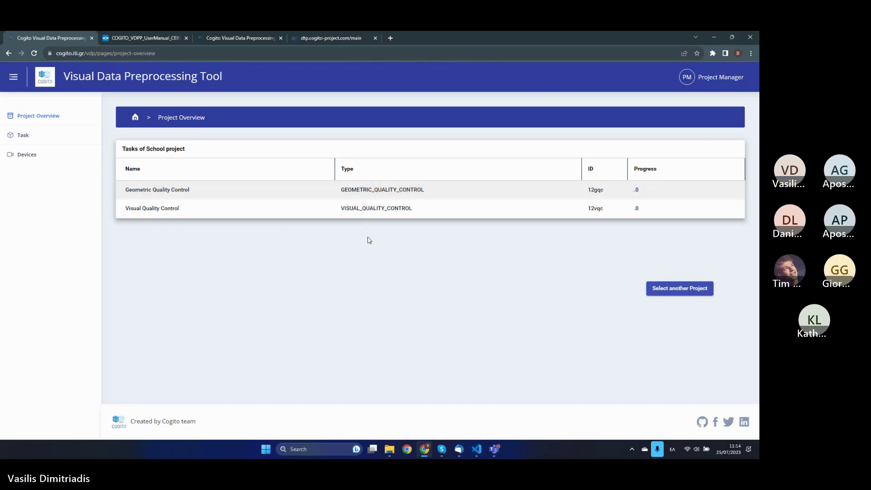
# Open the Visual Quality Control task and select its first IFC element, 2UD3D7uxP8kecbbBCRtzBO, for image upload
pyautogui.click(171, 216)
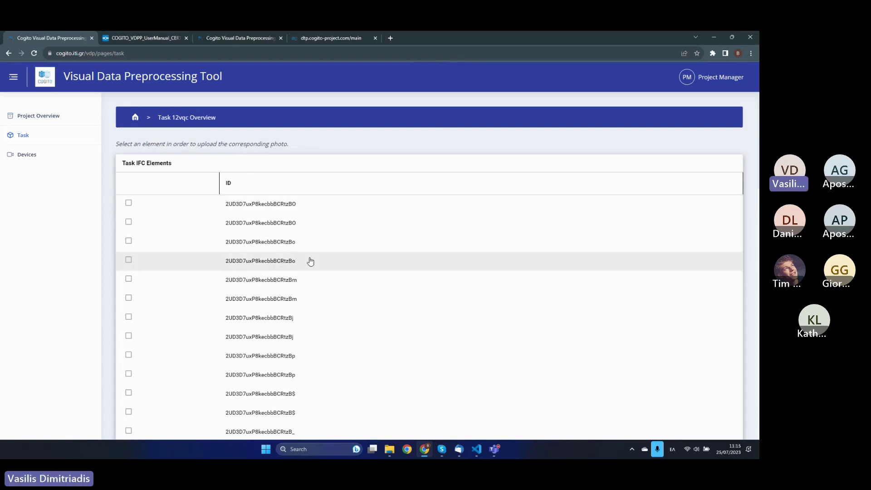
pyautogui.scroll(-2, 317, 268)
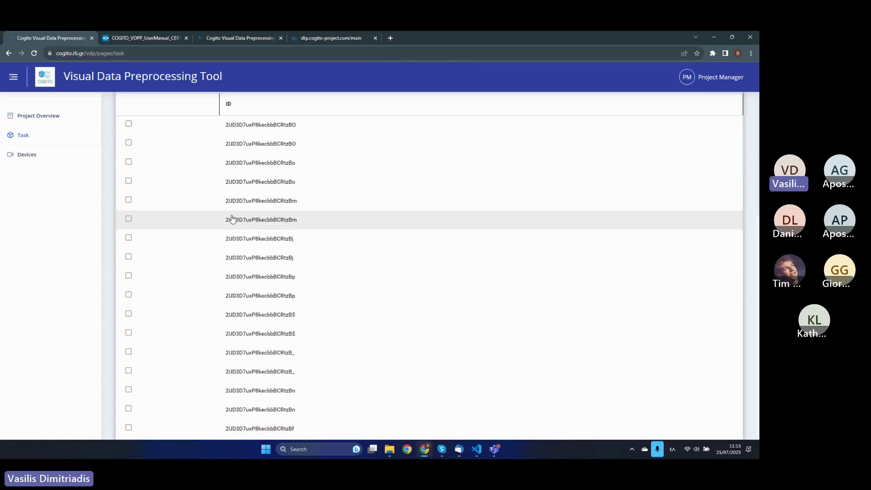
pyautogui.scroll(1, 334, 250)
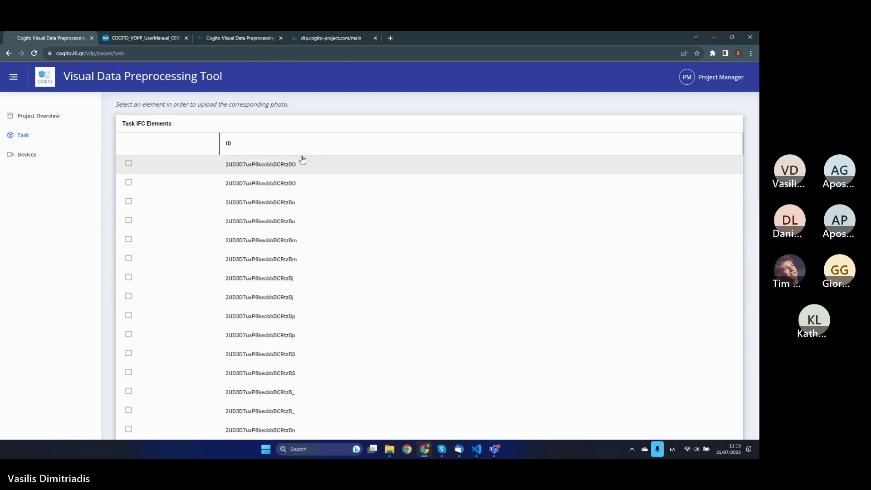
pyautogui.click(268, 166)
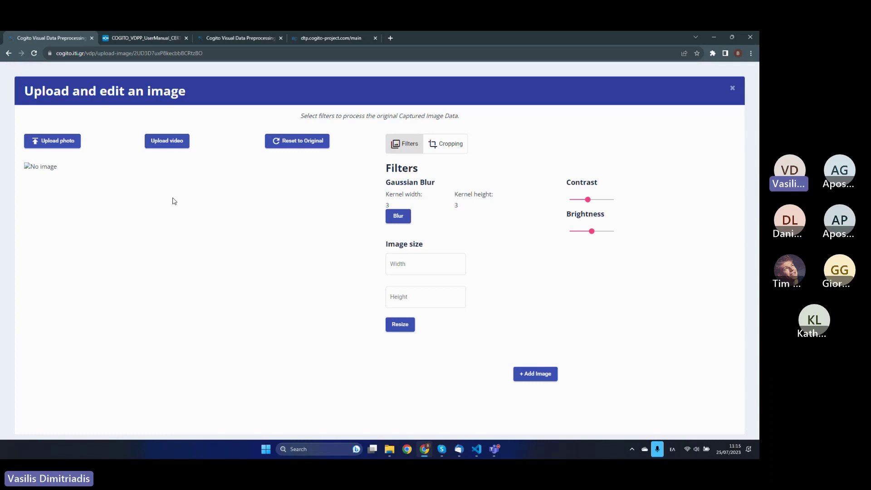
# Upload the video VID_CRACK_22-02_V1.mp4 and send the panorama generated from it for processing
pyautogui.click(175, 142)
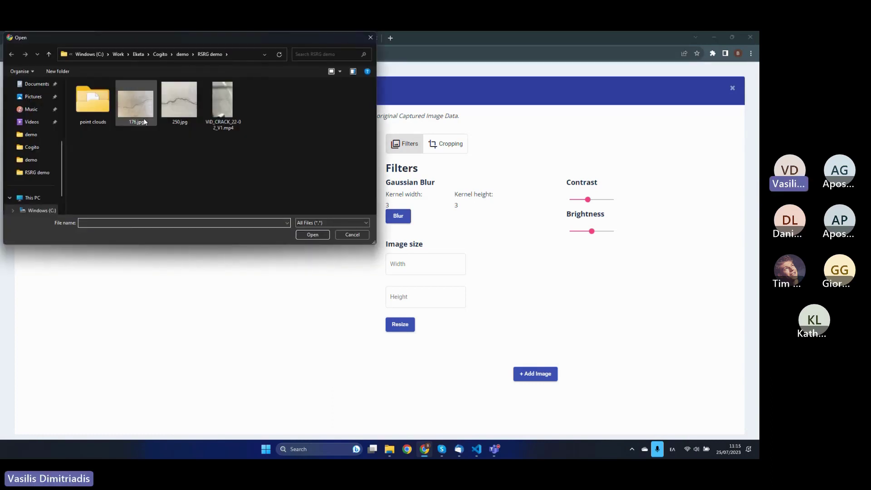
pyautogui.click(228, 117)
pyautogui.doubleClick(228, 117)
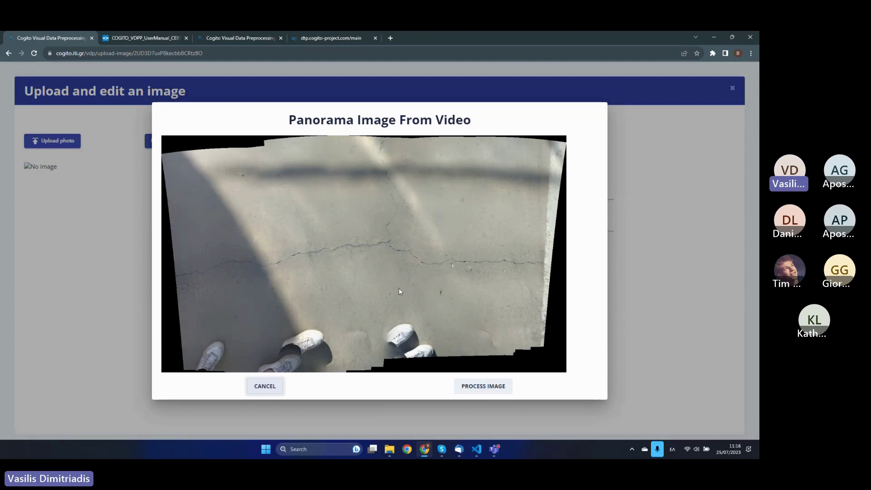
pyautogui.click(497, 390)
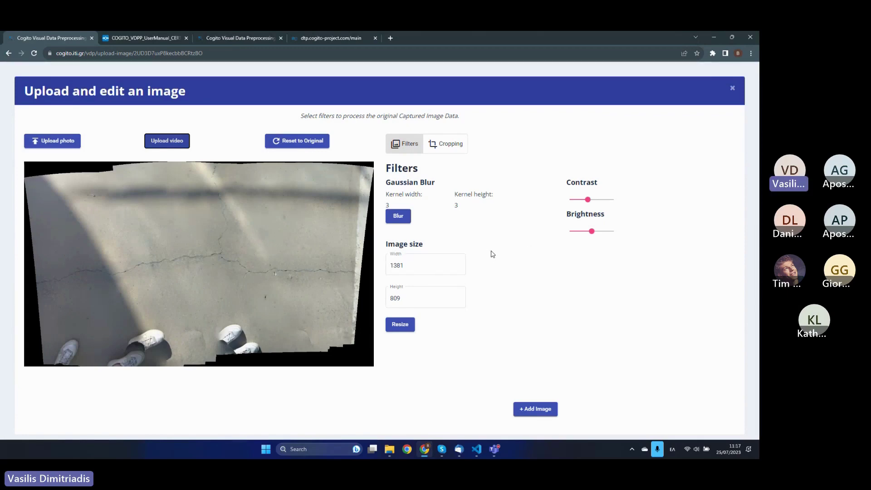
# Crop the panorama freehand to about 1253 × 586, cutting off the black borders and the shoes along the lower edge
pyautogui.click(445, 144)
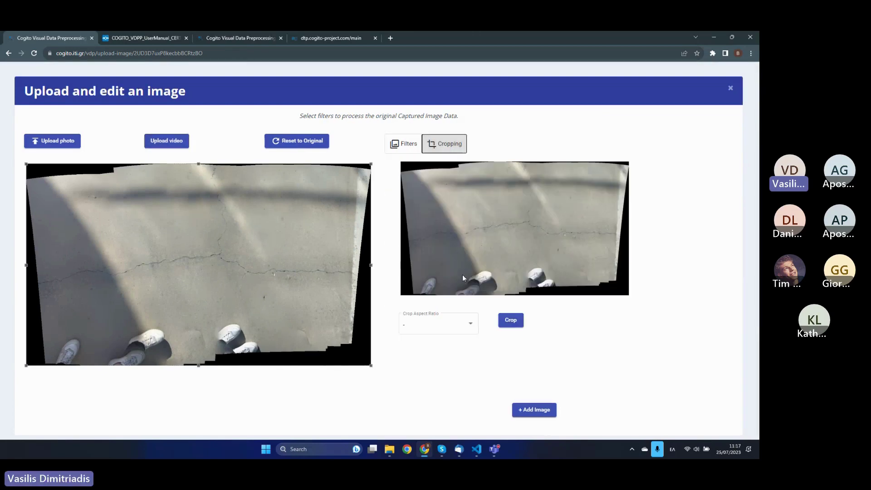
pyautogui.click(418, 323)
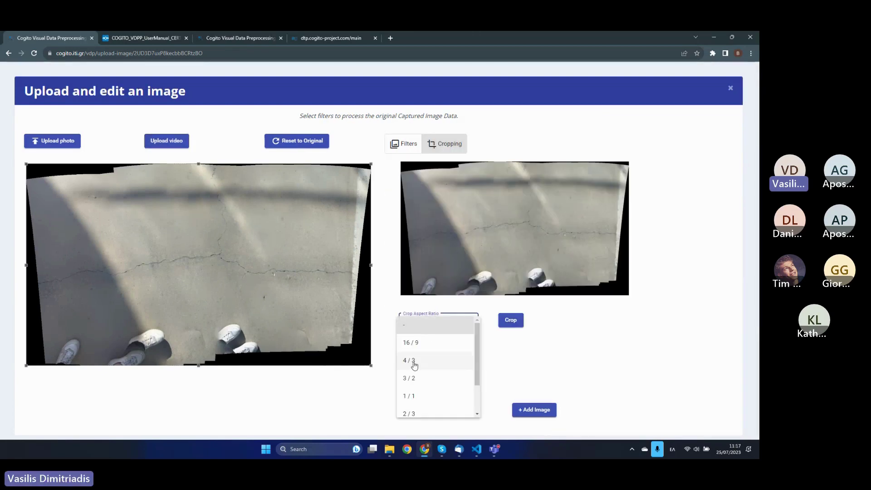
pyautogui.click(363, 394)
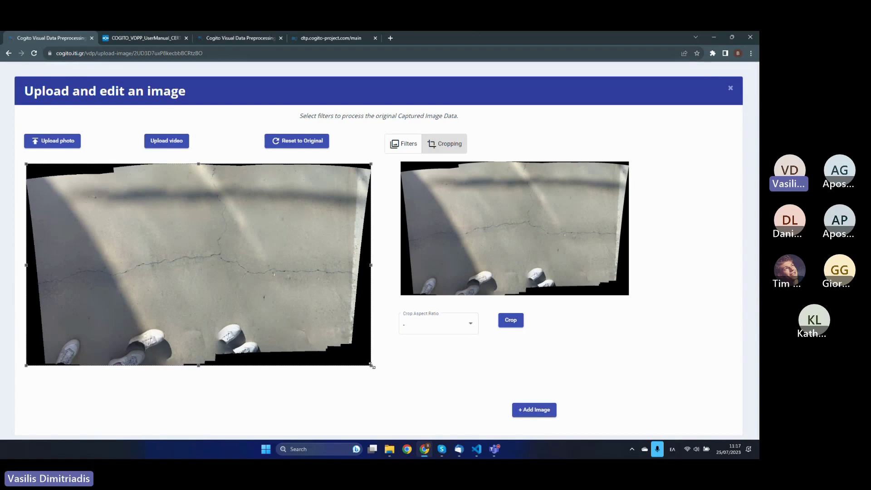
pyautogui.moveTo(372, 366); pyautogui.dragTo(355, 324)
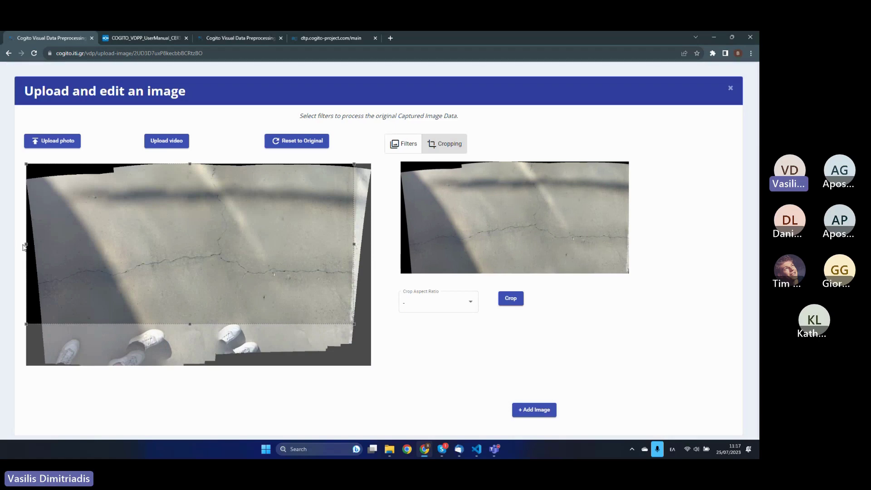
pyautogui.moveTo(26, 244); pyautogui.dragTo(41, 244)
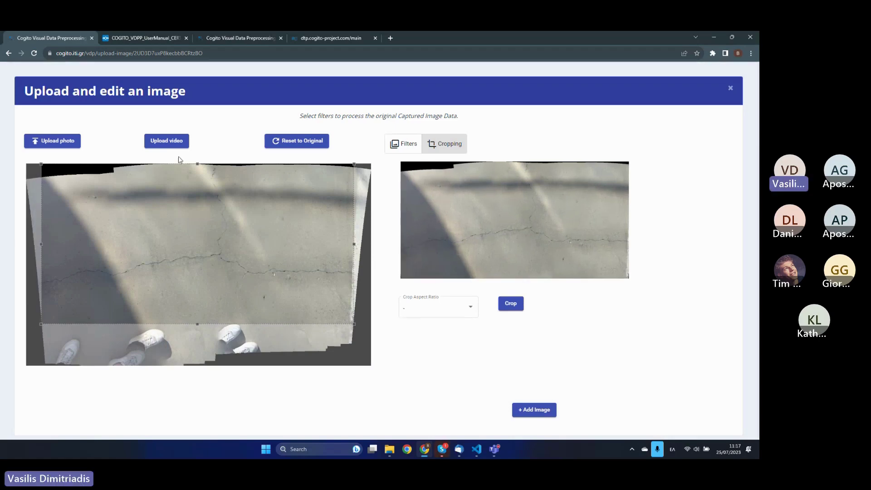
pyautogui.moveTo(196, 164); pyautogui.dragTo(202, 177)
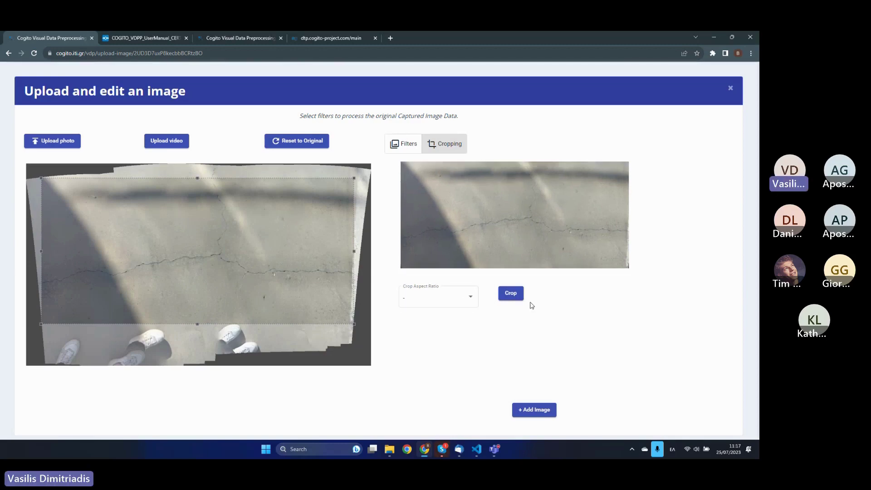
pyautogui.click(510, 293)
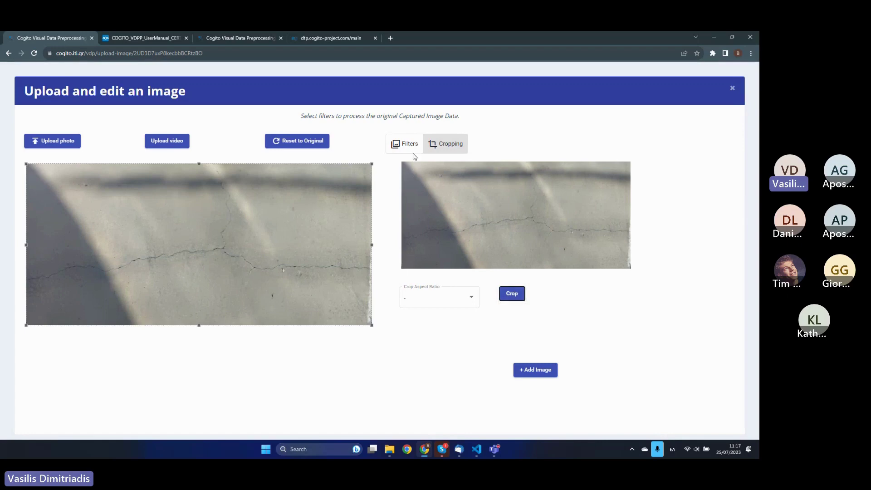
# Increase the cropped panorama's contrast, reduce its brightness slightly, and add the image to the element
pyautogui.click(412, 151)
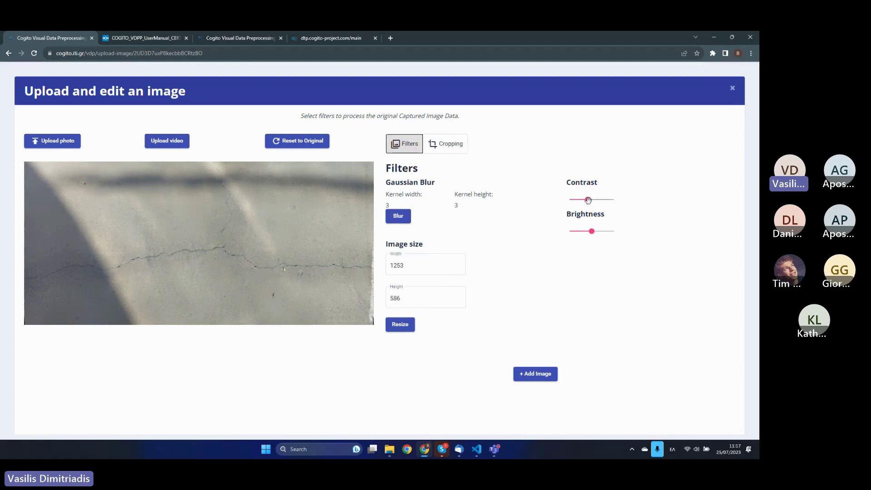
pyautogui.moveTo(588, 200); pyautogui.dragTo(596, 201)
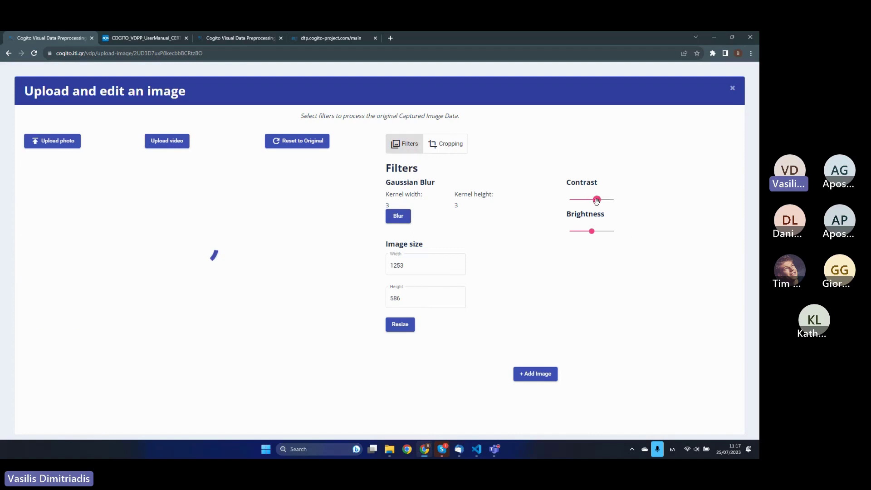
pyautogui.moveTo(592, 230); pyautogui.dragTo(584, 230)
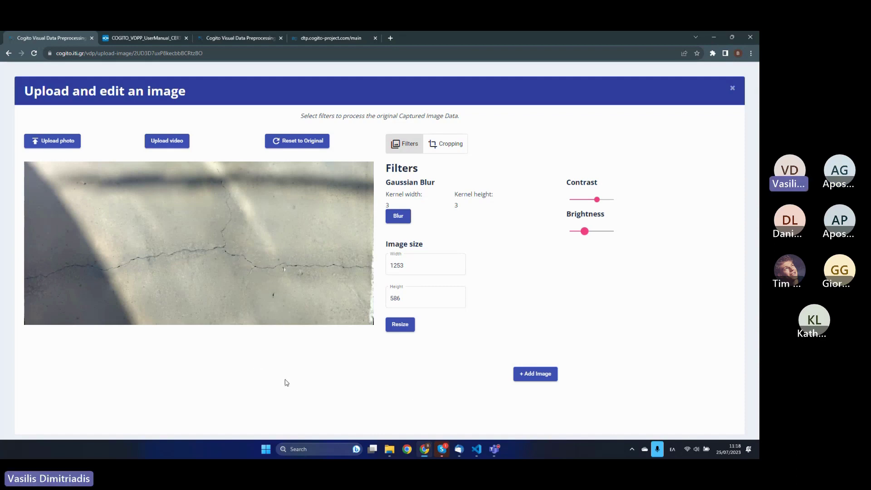
pyautogui.click(535, 378)
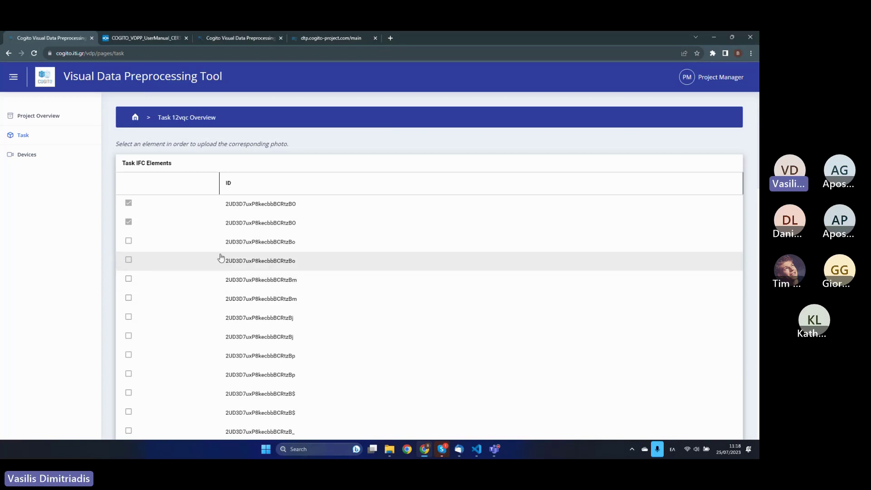
# Select the first IFC element with ID 2UD3D7uxP8kecbbBCRtzBm and upload the photo 176.jpg for it
pyautogui.scroll(-1, 217, 254)
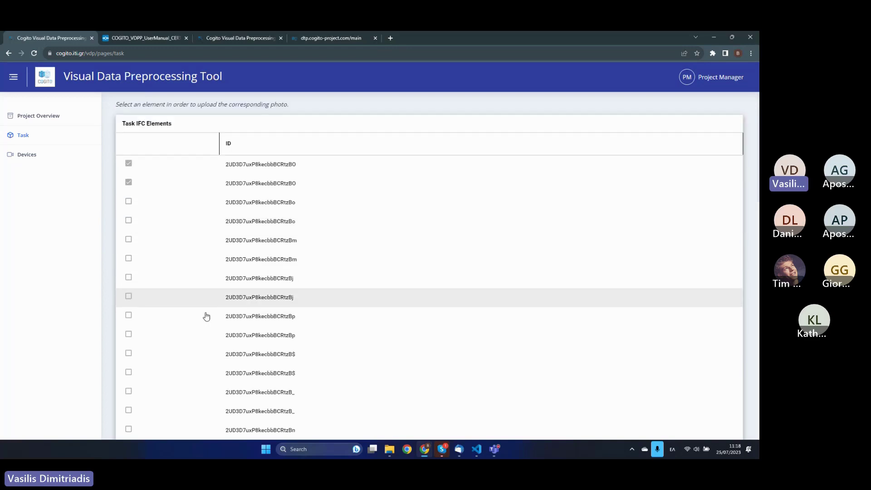
pyautogui.click(258, 243)
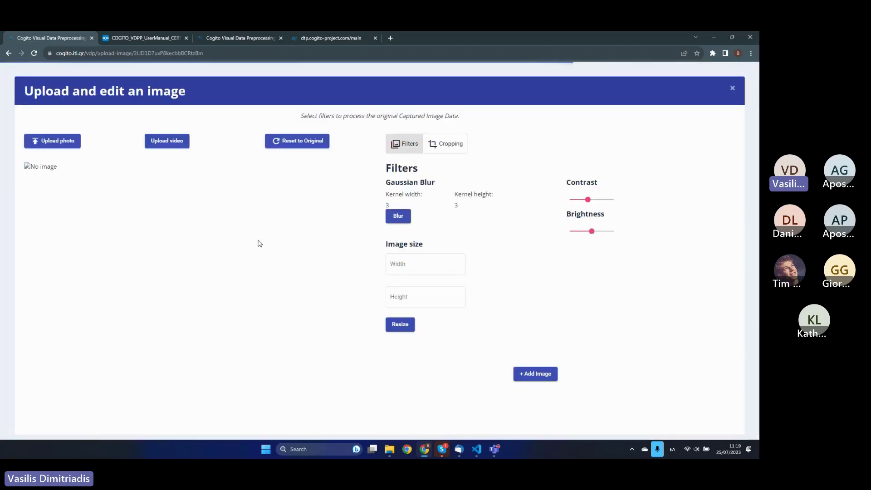
pyautogui.click(64, 143)
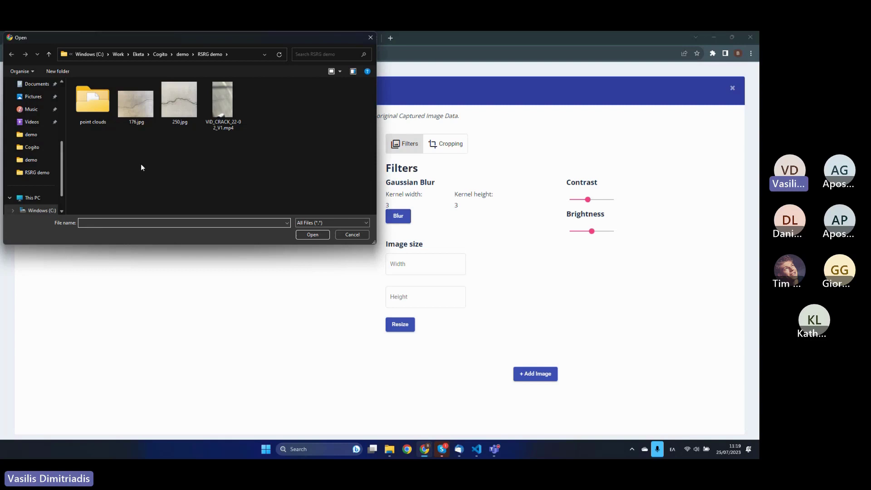
pyautogui.doubleClick(137, 119)
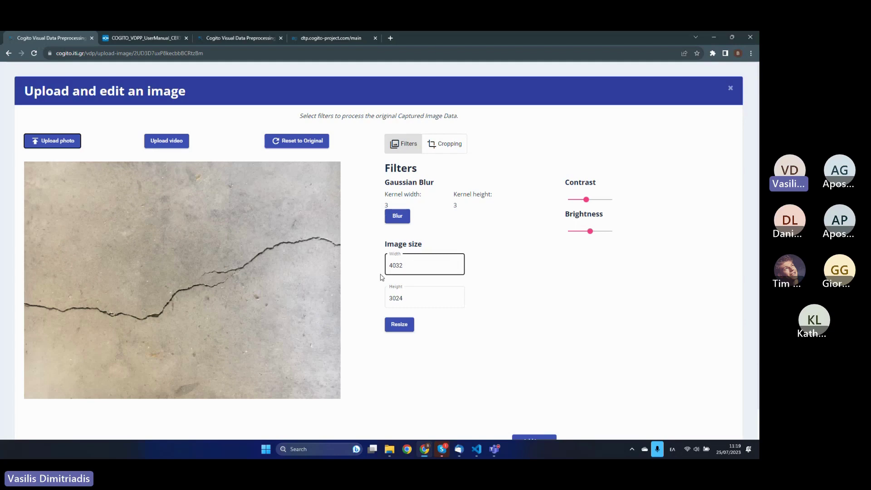
# Resize the uploaded crack photo to a width of 2000 and a height of 1500
pyautogui.moveTo(403, 266); pyautogui.dragTo(386, 268)
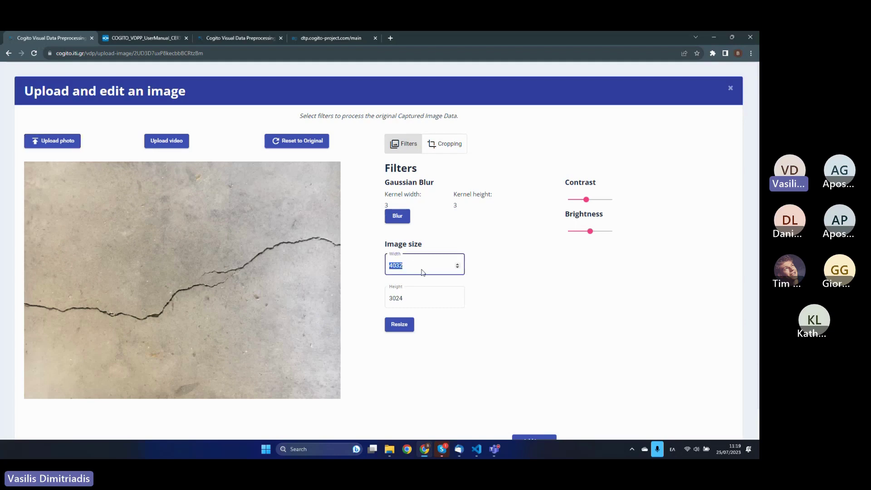
pyautogui.write('2000')
pyautogui.moveTo(410, 299); pyautogui.dragTo(386, 298)
pyautogui.write('1')
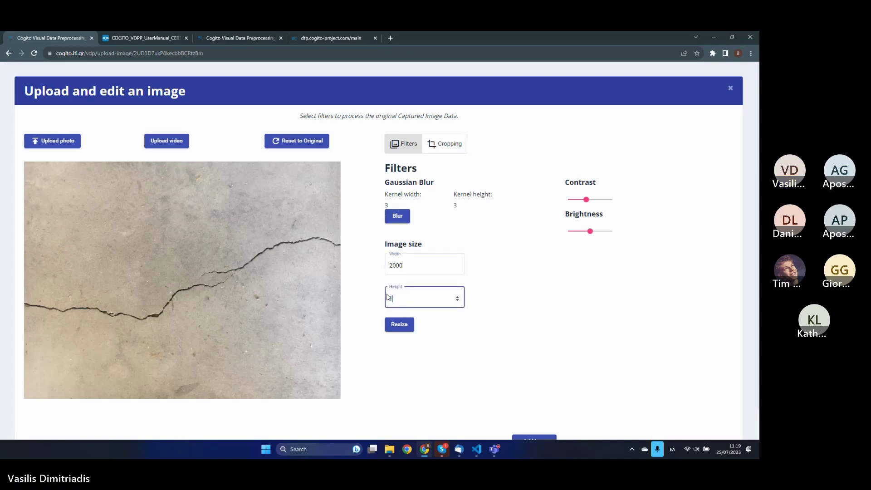
pyautogui.write('500')
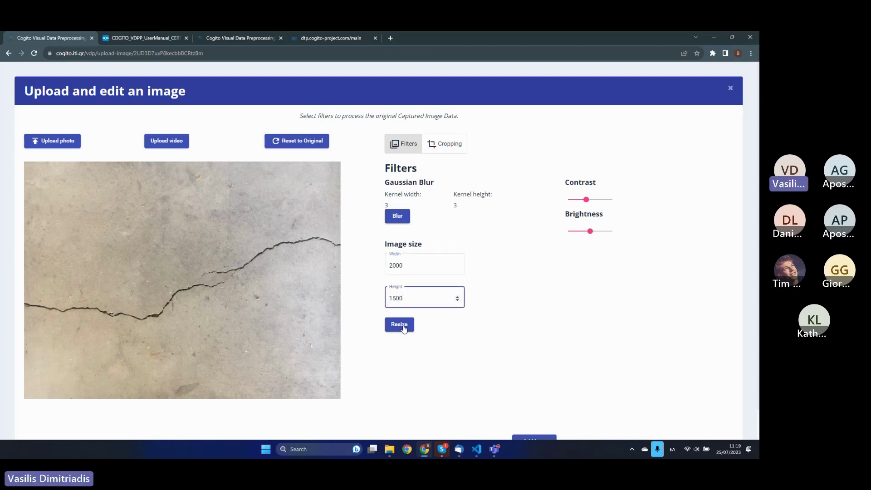
pyautogui.click(410, 325)
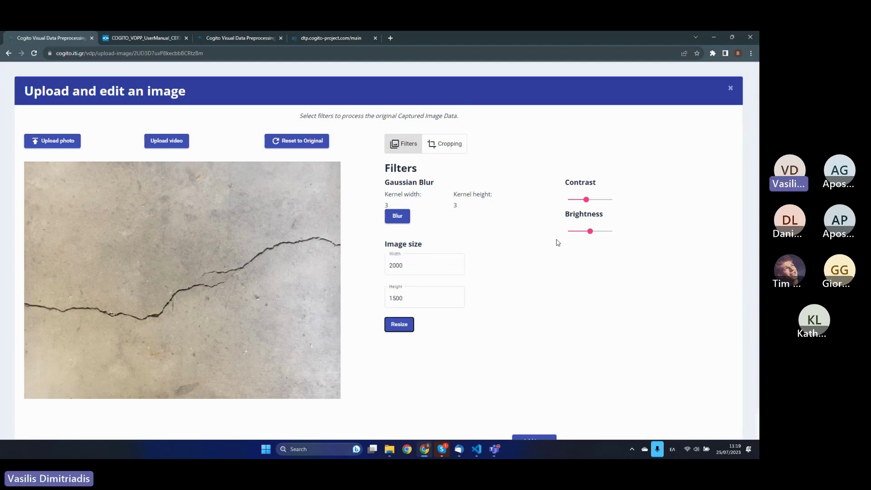
# Increase the resized photo's contrast, lower its brightness slightly, and add the image to the element
pyautogui.moveTo(587, 199); pyautogui.dragTo(596, 200)
pyautogui.moveTo(589, 230); pyautogui.dragTo(583, 231)
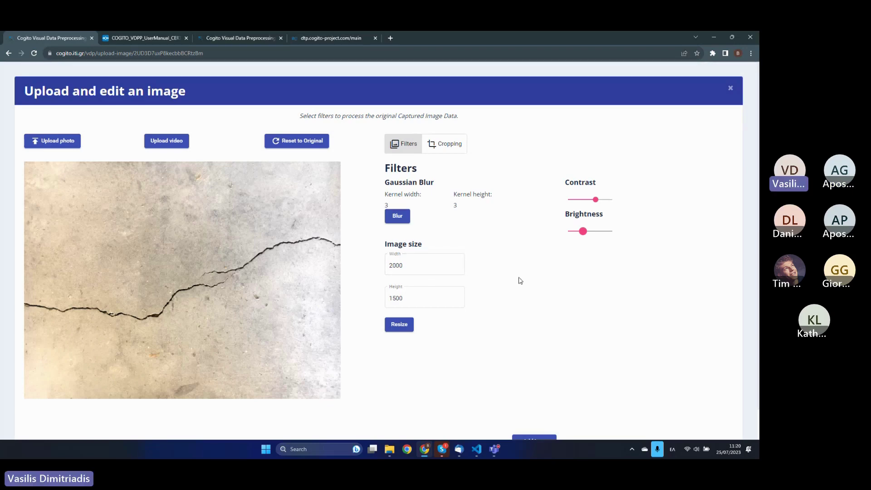
pyautogui.scroll(-1, 520, 281)
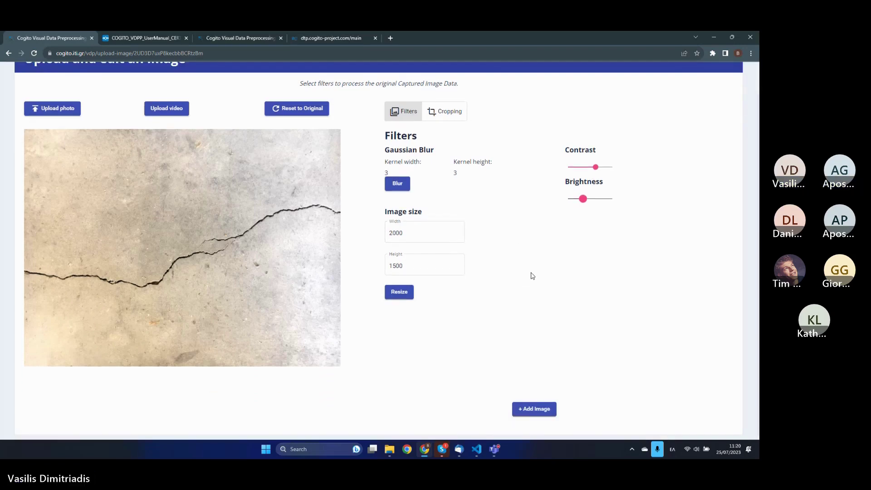
pyautogui.click(536, 409)
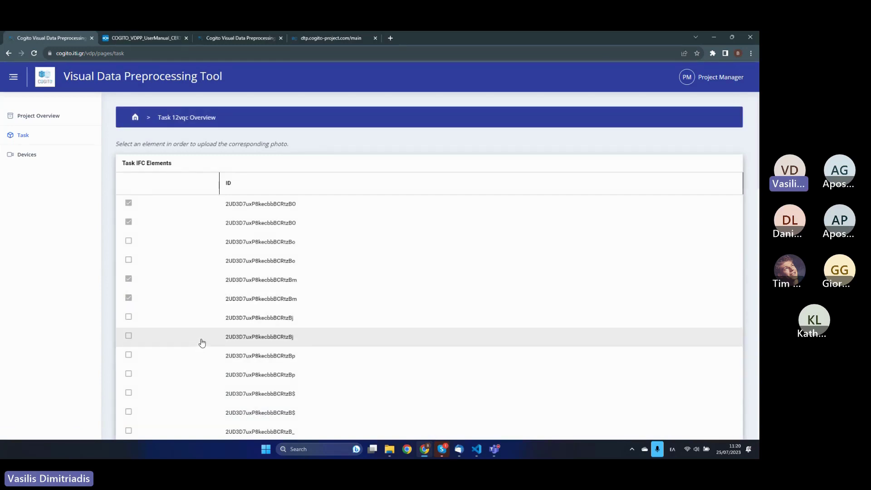
pyautogui.scroll(-1, 205, 331)
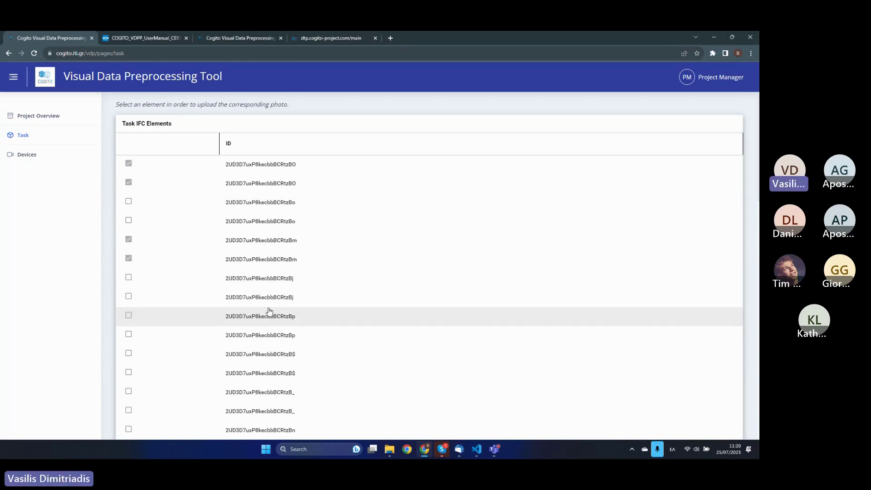
pyautogui.scroll(-1, 286, 298)
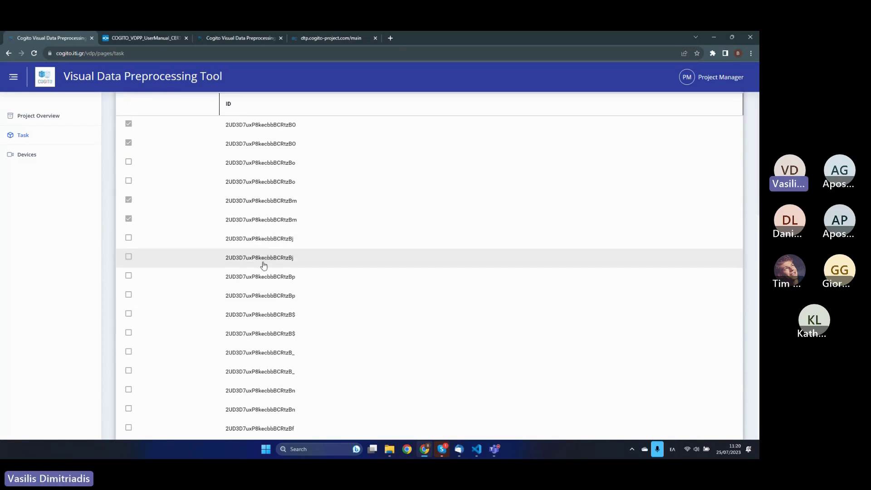
# Save the Visual Quality Control task's element images, upload them to DTP and agree to send the task
pyautogui.scroll(-3, 265, 256)
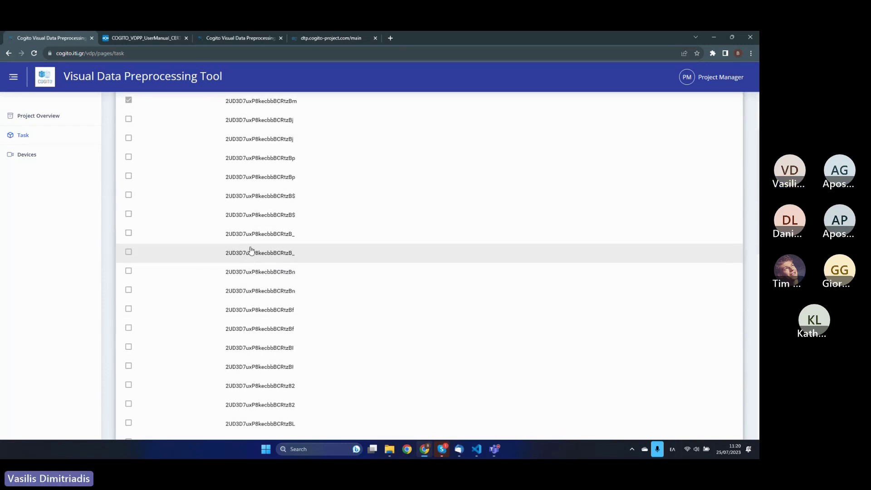
pyautogui.scroll(-6, 254, 249)
pyautogui.scroll(-8, 258, 249)
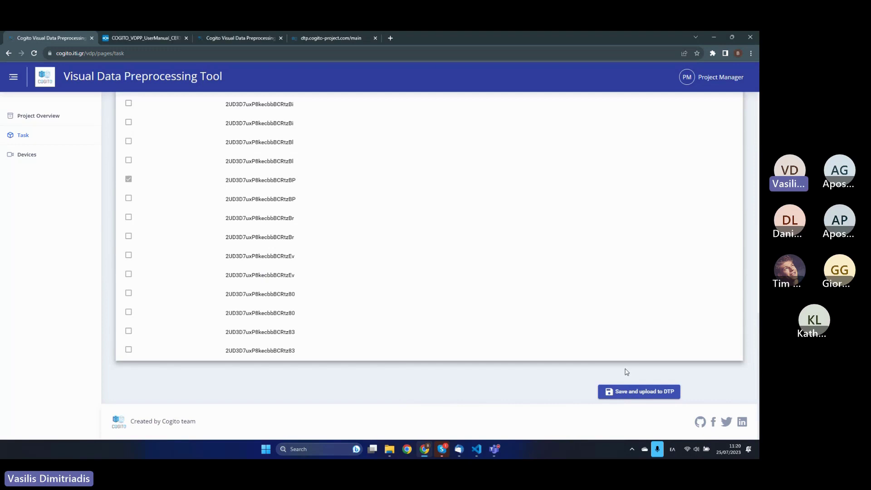
pyautogui.click(644, 391)
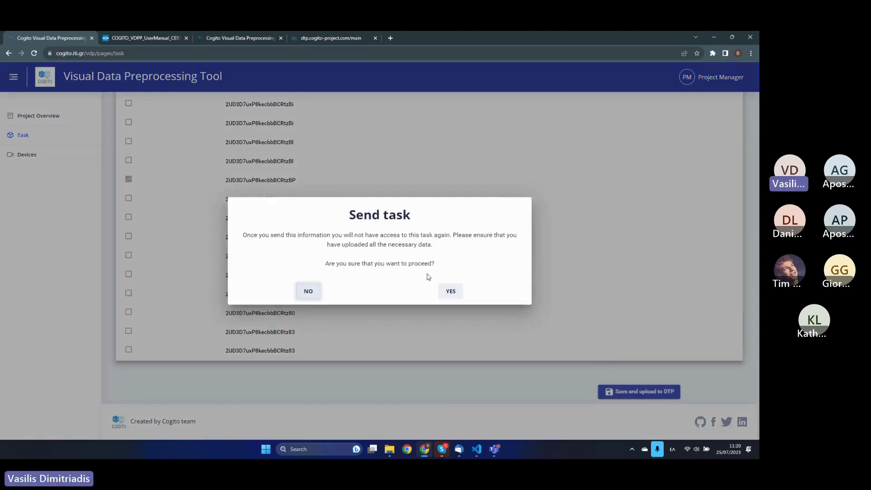
pyautogui.click(454, 293)
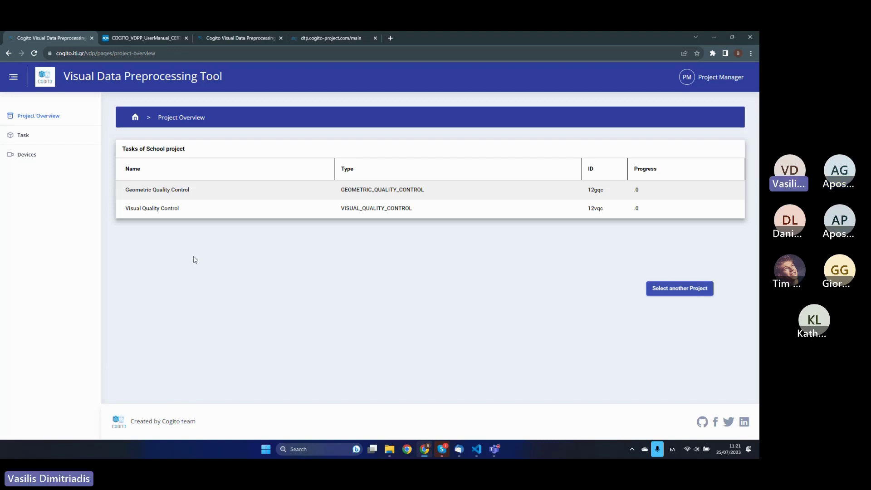
# Reopen the Visual Quality Control task and examine which IFC elements in its list are marked as having photos
pyautogui.click(178, 213)
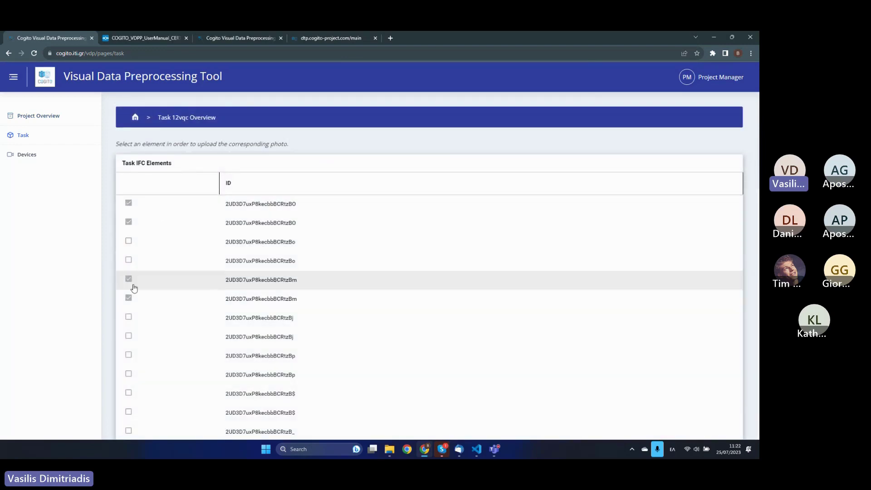
pyautogui.scroll(-2, 163, 263)
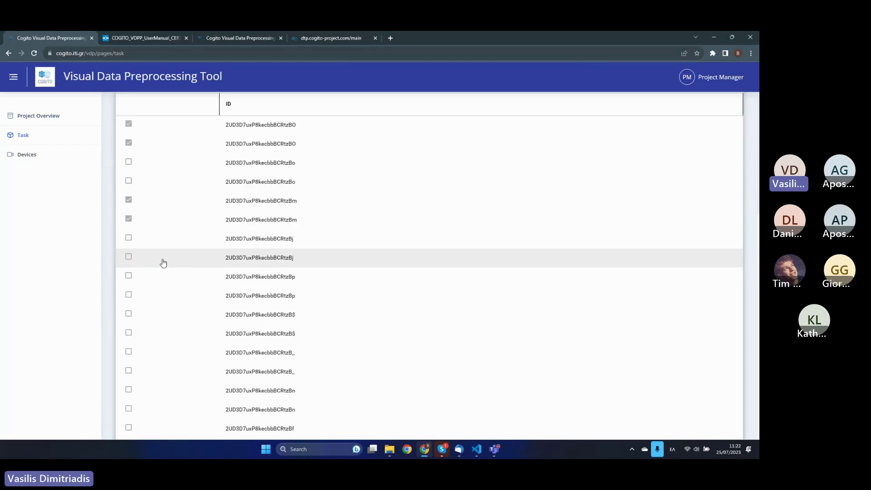
pyautogui.scroll(1, 174, 225)
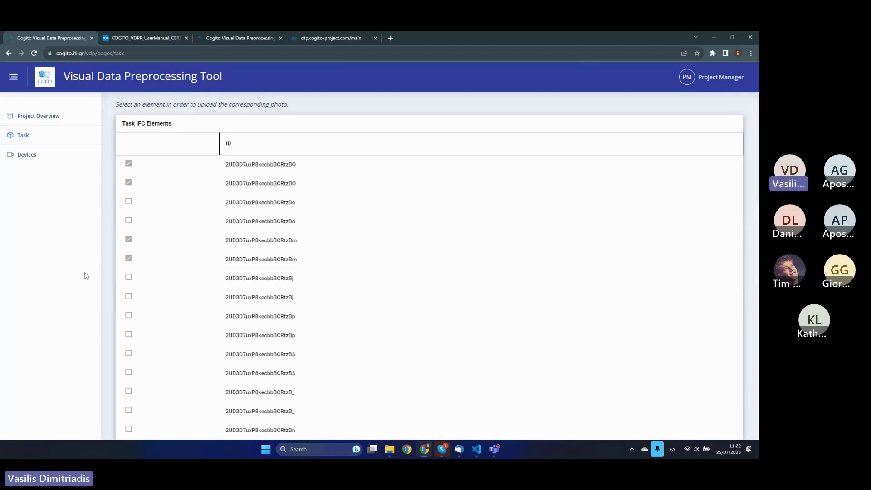
pyautogui.scroll(-2, 227, 235)
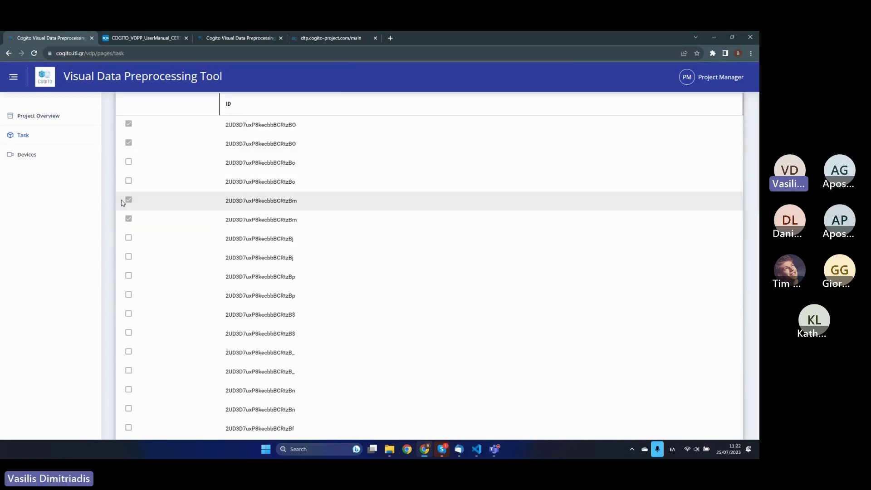
pyautogui.scroll(2, 108, 195)
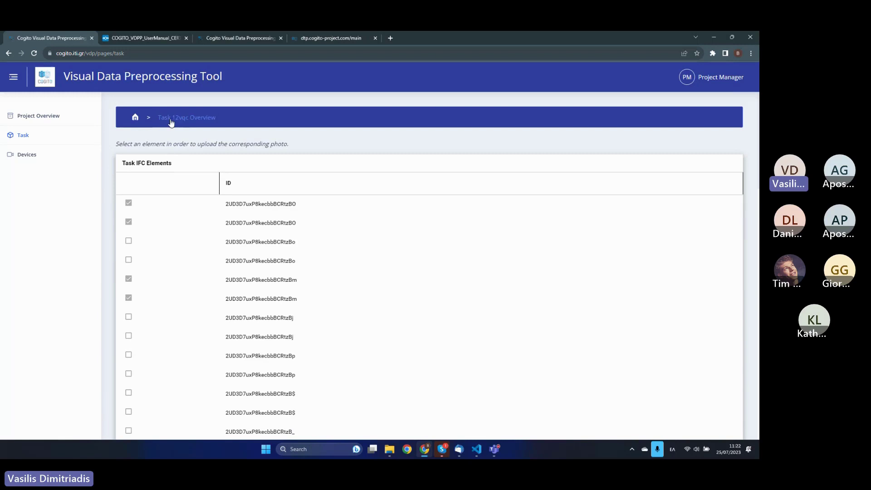
pyautogui.scroll(-2, 181, 168)
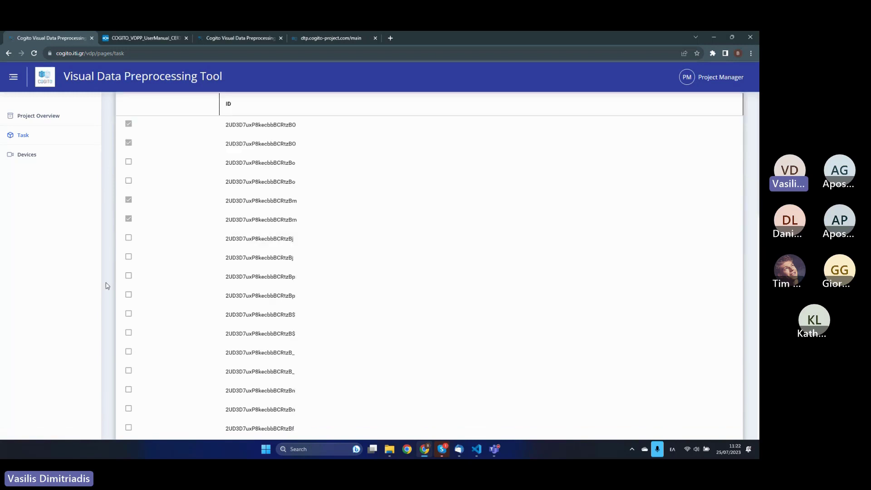
pyautogui.scroll(-1, 136, 281)
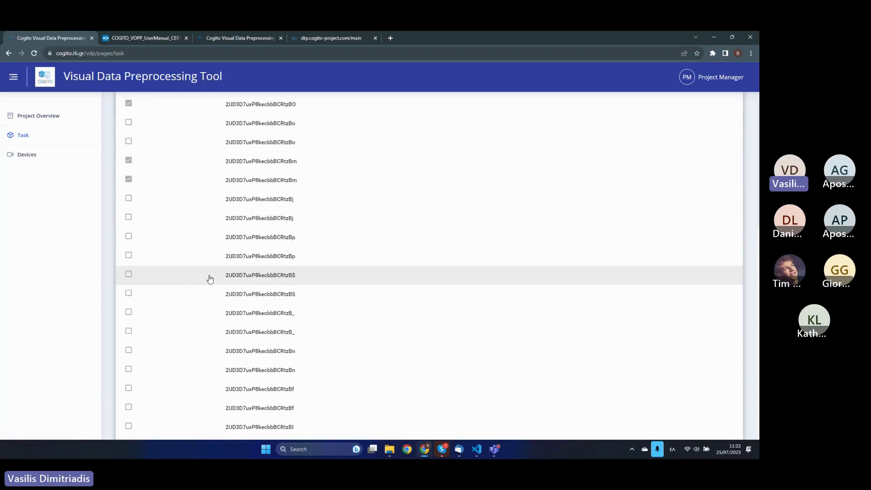
pyautogui.scroll(-4, 163, 322)
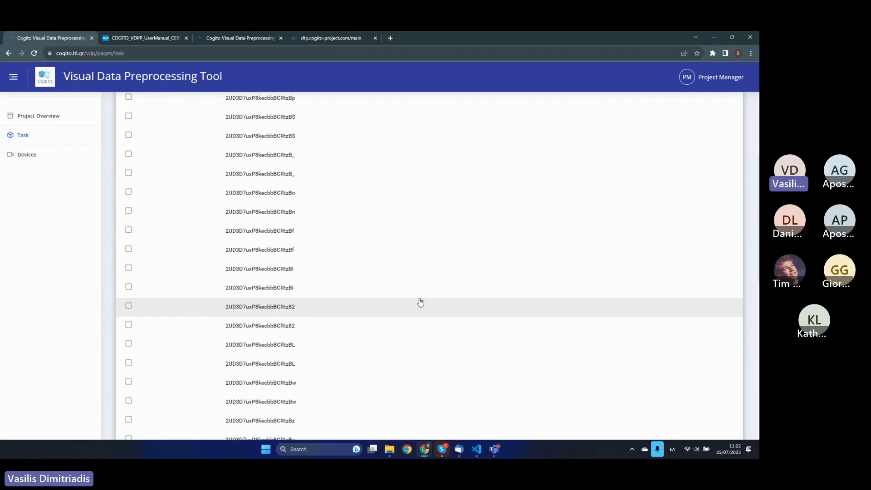
pyautogui.scroll(-6, 152, 267)
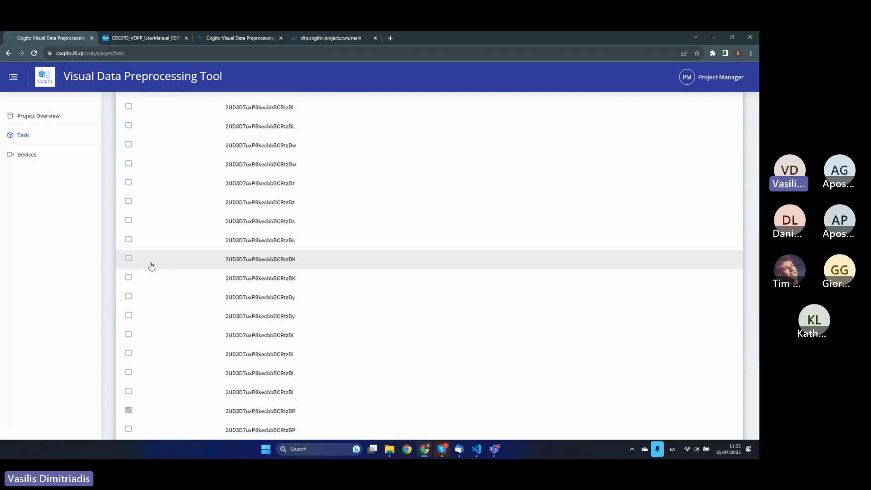
pyautogui.scroll(5, 151, 267)
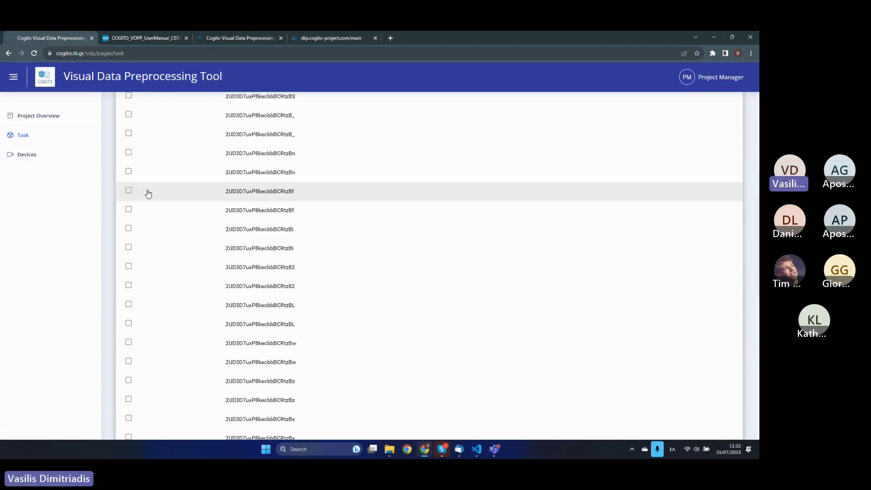
pyautogui.scroll(1, 226, 211)
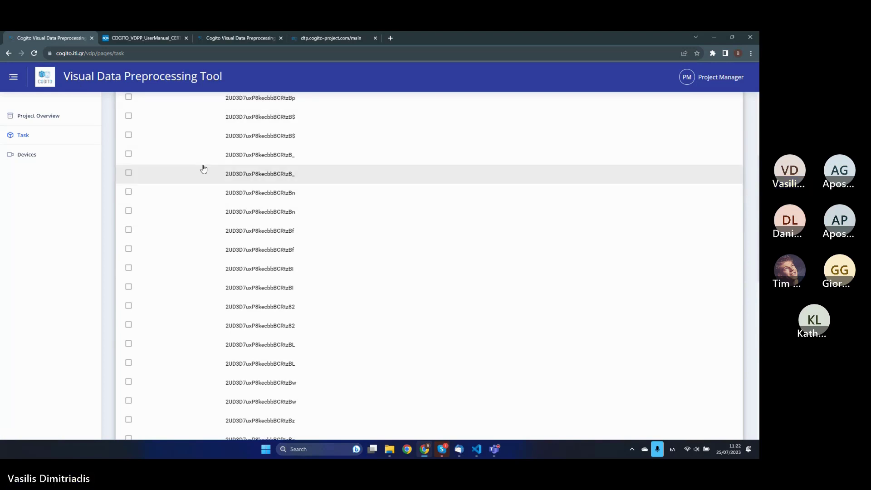
pyautogui.scroll(5, 209, 182)
pyautogui.scroll(2, 211, 183)
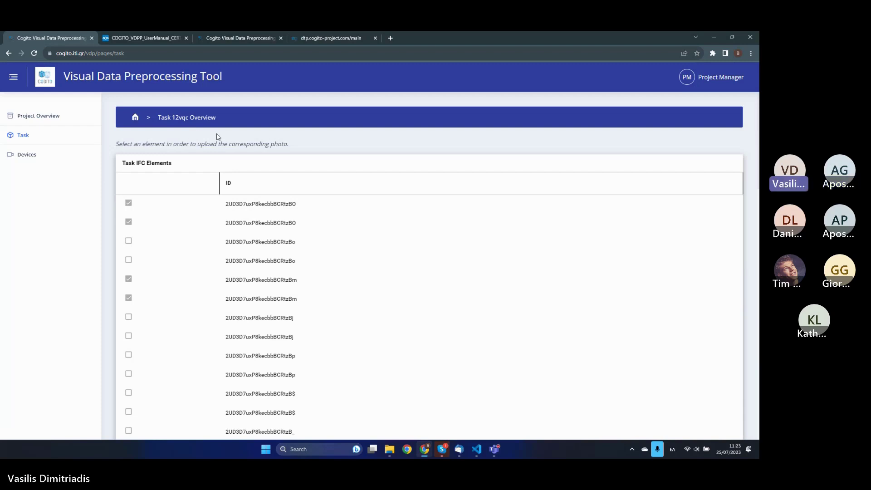
# Return to the project overview, open the Geometric Quality Control task and show its file upload section
pyautogui.click(136, 121)
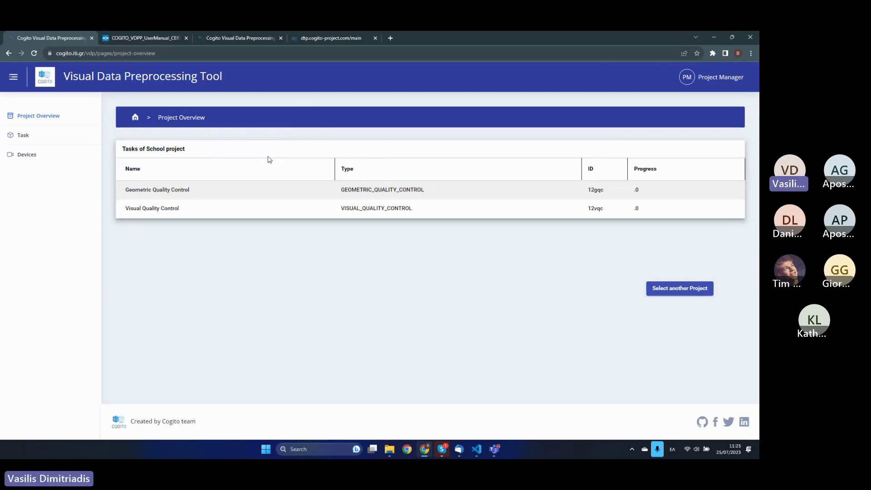
pyautogui.click(237, 195)
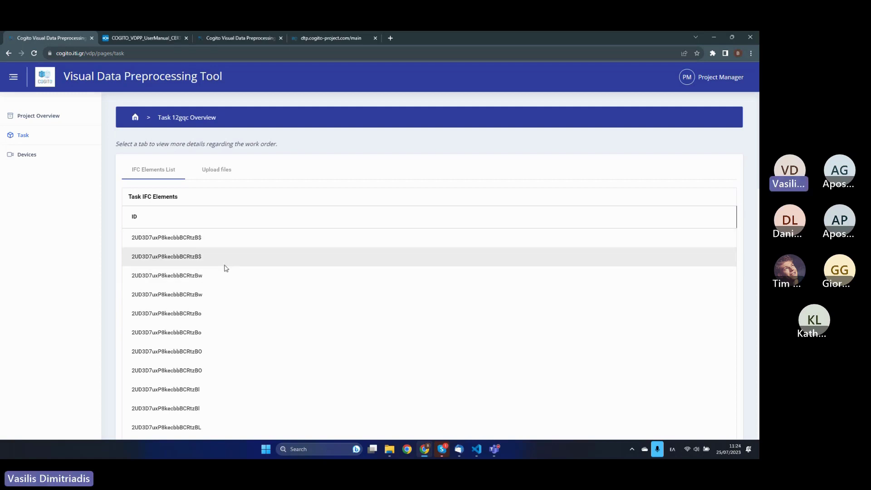
pyautogui.scroll(-1, 141, 285)
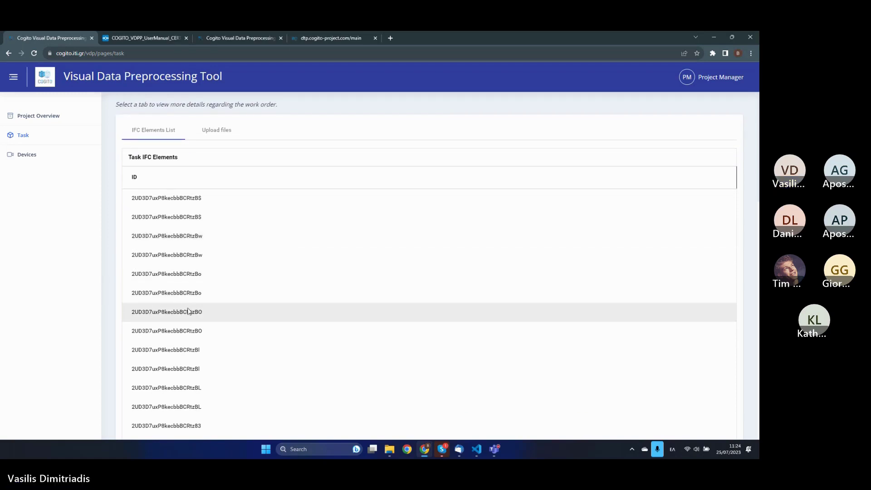
pyautogui.scroll(1, 190, 310)
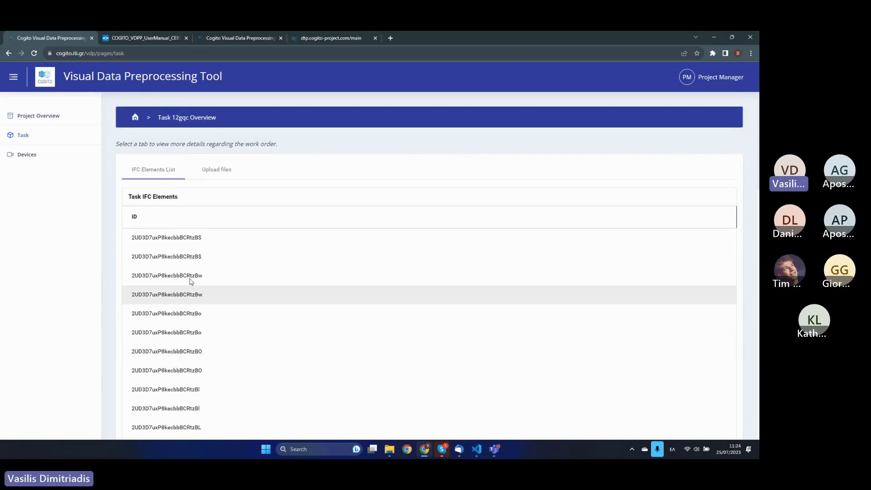
pyautogui.click(212, 169)
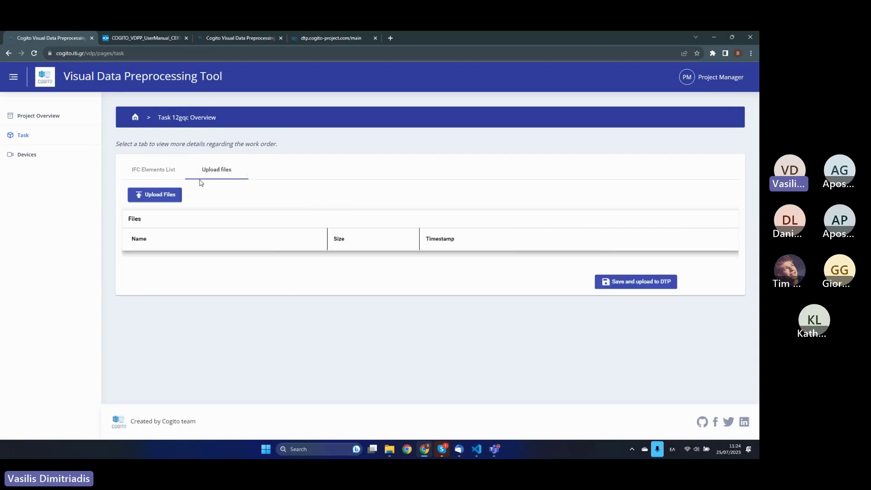
# Add Point Cloud 1.ply and Point Cloud 2.ply from the point clouds folder to the task's files
pyautogui.click(174, 199)
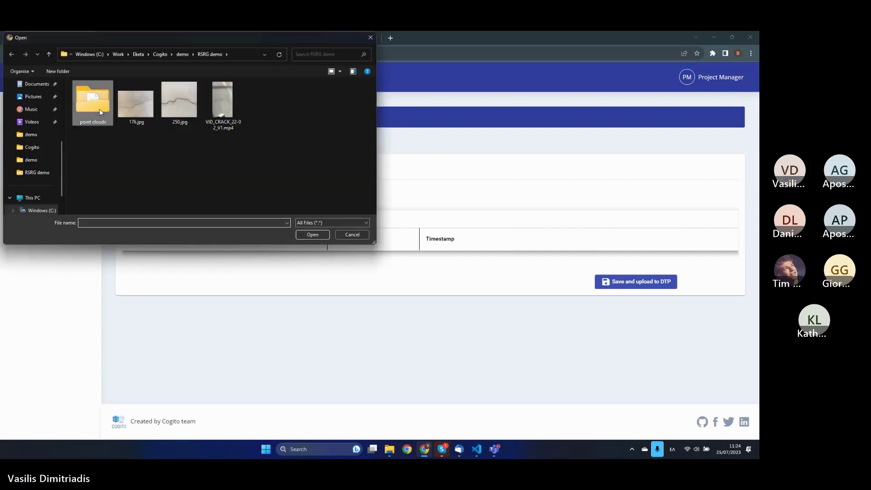
pyautogui.doubleClick(100, 108)
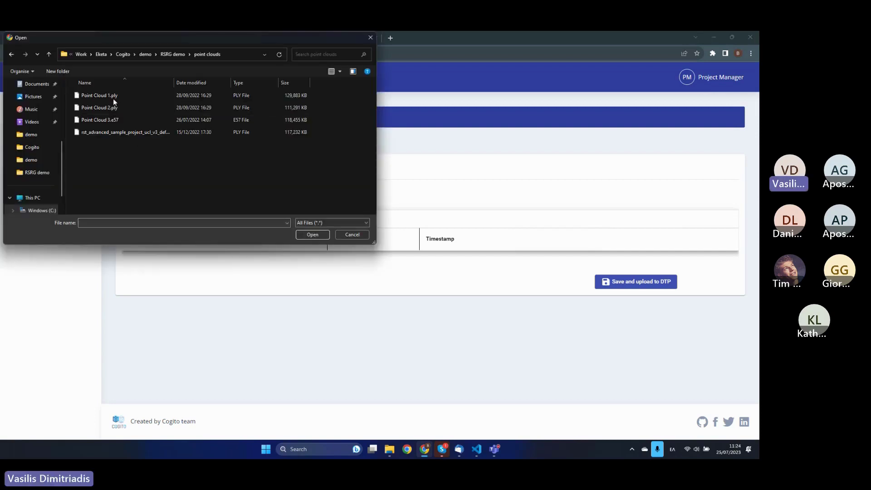
pyautogui.click(139, 99)
pyautogui.keyDown('ctrl'); pyautogui.click(134, 110); pyautogui.keyUp('ctrl')
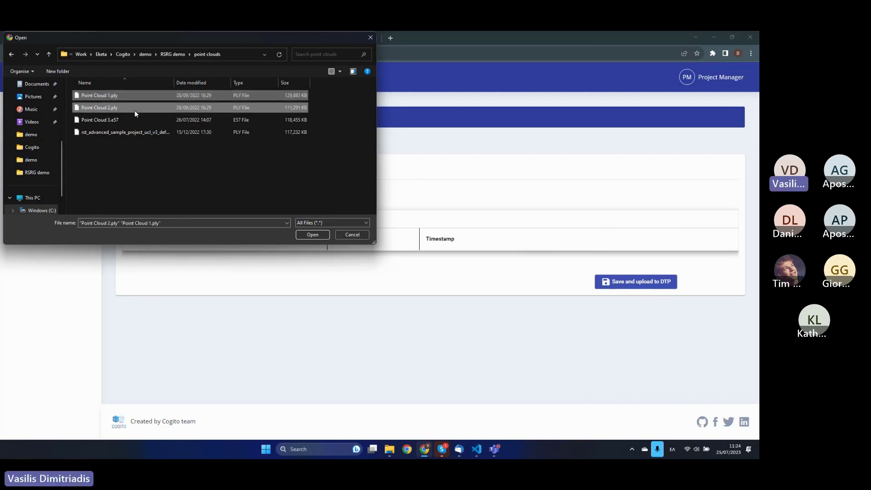
pyautogui.click(310, 235)
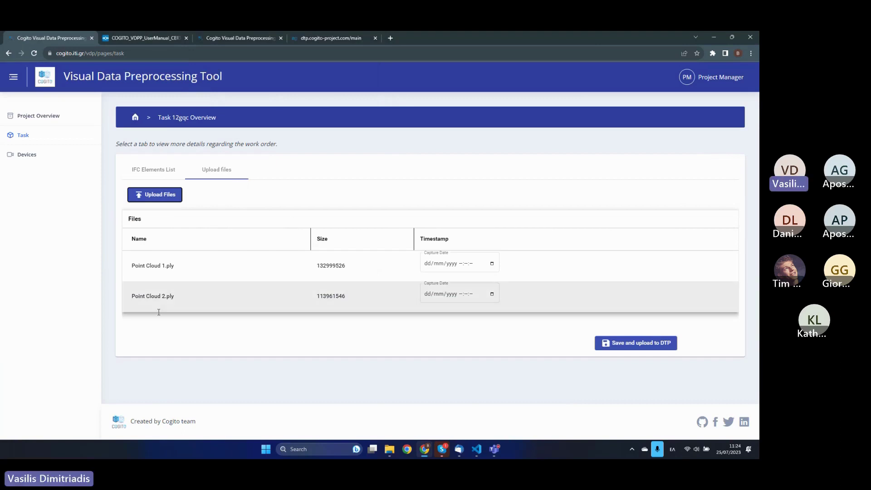
# Set the capture date of Point Cloud 1.ply to 25 July 2023
pyautogui.click(492, 264)
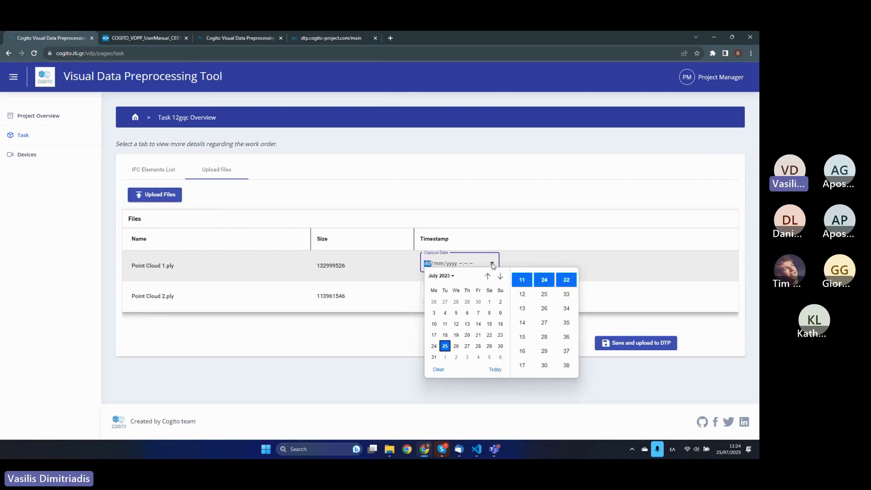
pyautogui.click(445, 346)
pyautogui.click(398, 362)
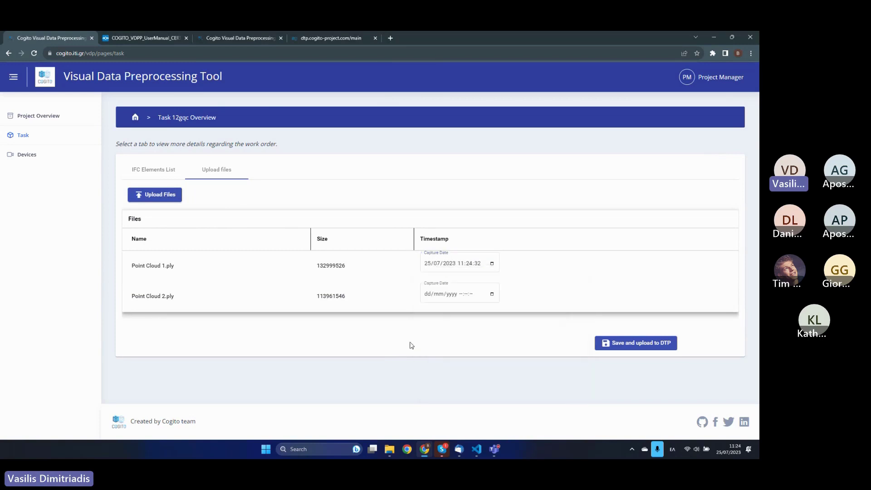
# Set the capture date of Point Cloud 2.ply to 24 July 2023, and save and upload the files to DTP
pyautogui.click(427, 295)
pyautogui.click(491, 294)
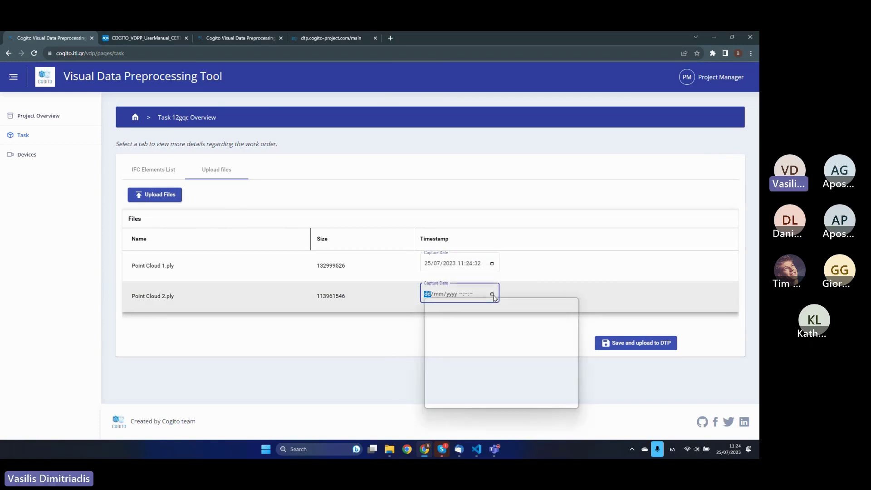
pyautogui.click(435, 377)
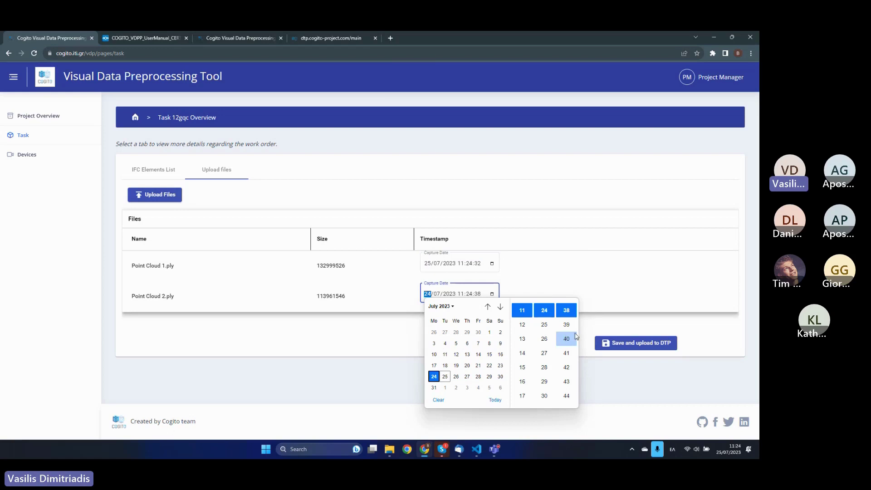
pyautogui.click(401, 341)
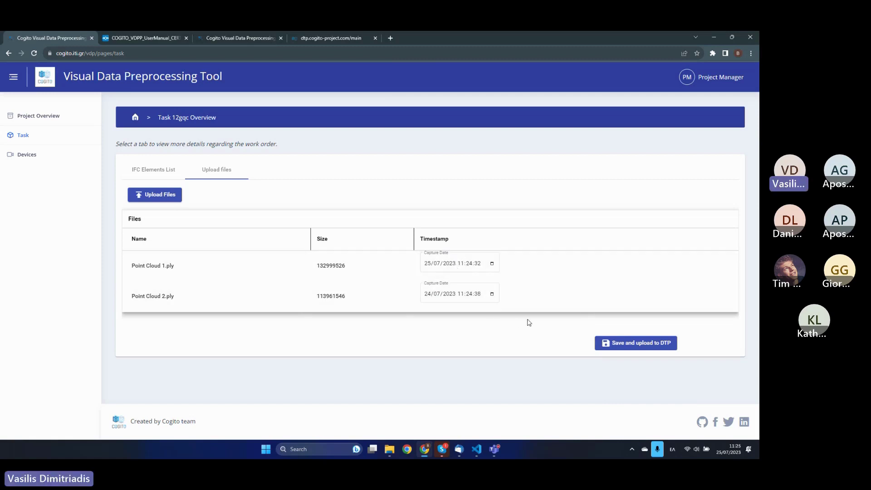
pyautogui.click(641, 343)
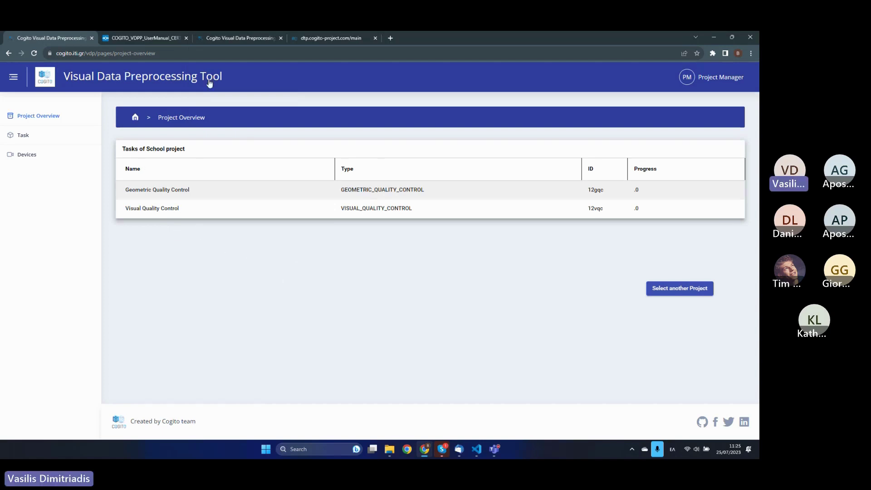
# Switch to the local instance of the Visual Data Preprocessing Tool, choose the School project and open its Visual Quality Control task
pyautogui.click(224, 38)
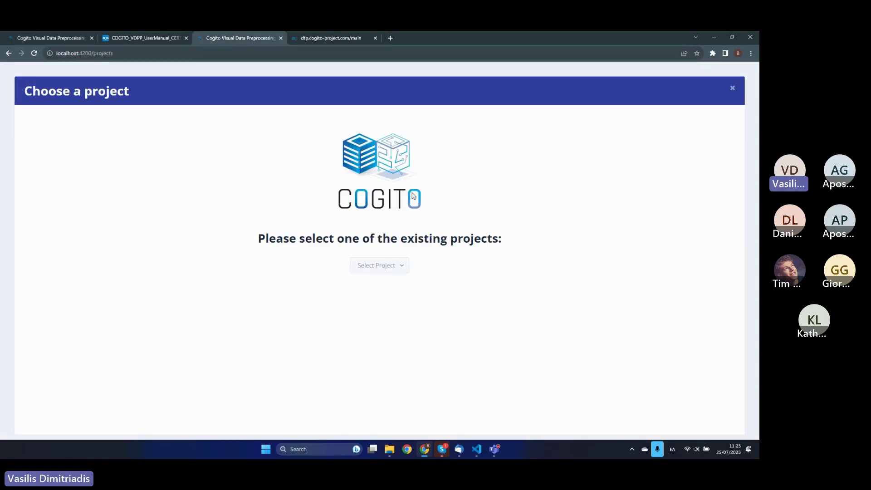
pyautogui.click(385, 267)
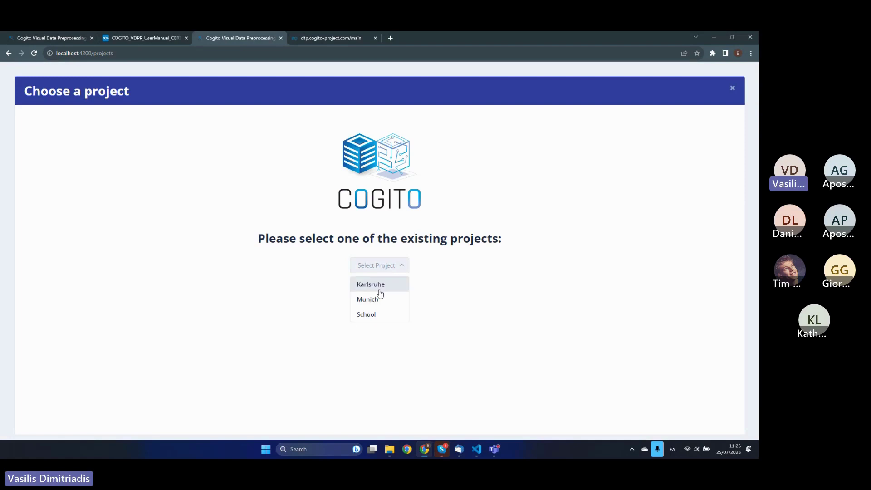
pyautogui.click(367, 315)
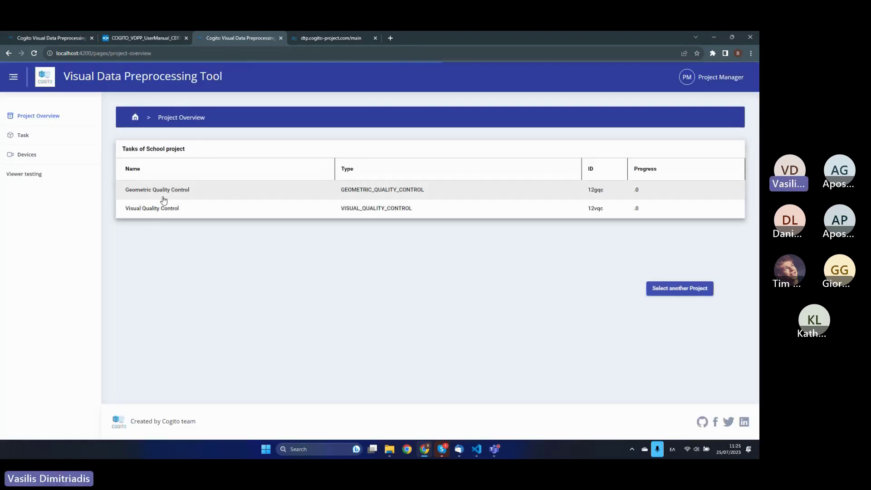
pyautogui.click(164, 214)
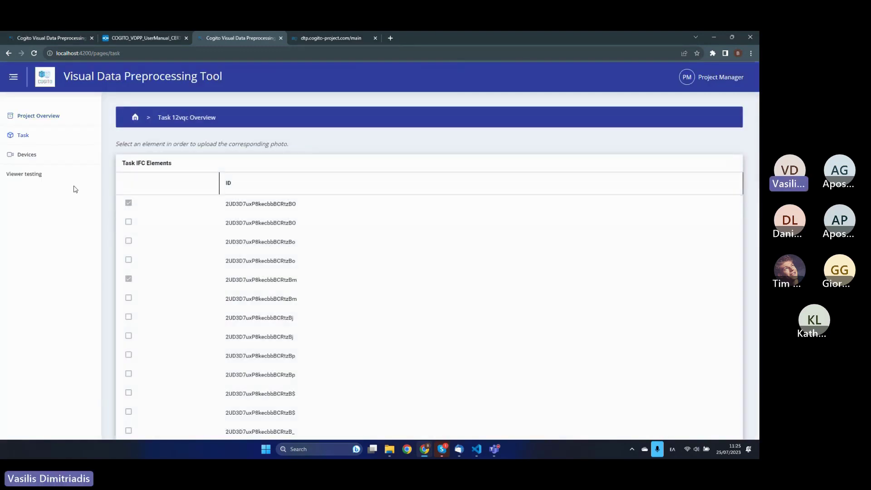
# Open the viewer testing page and locate the first listed IFC element in the 3D building model
pyautogui.click(38, 181)
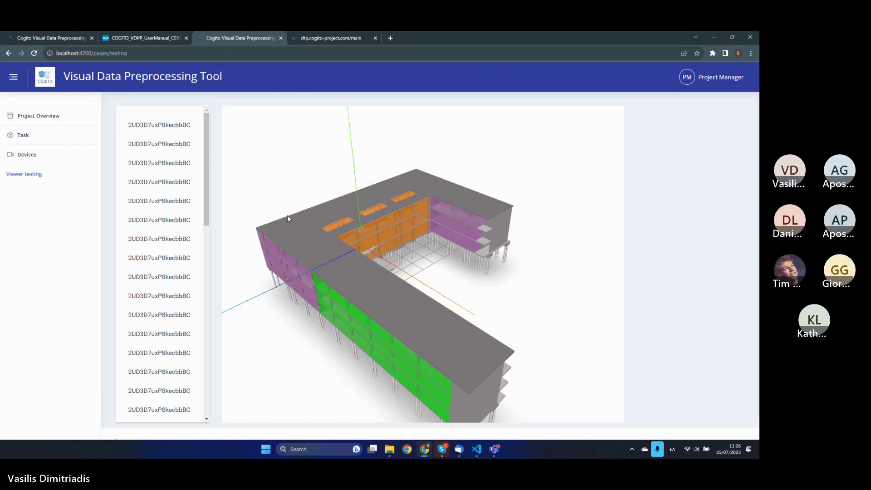
pyautogui.click(168, 130)
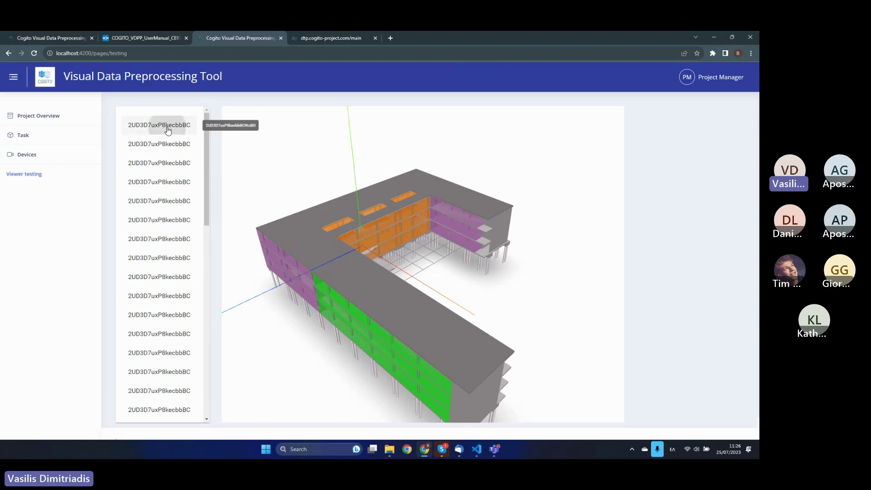
pyautogui.scroll(4, 423, 264)
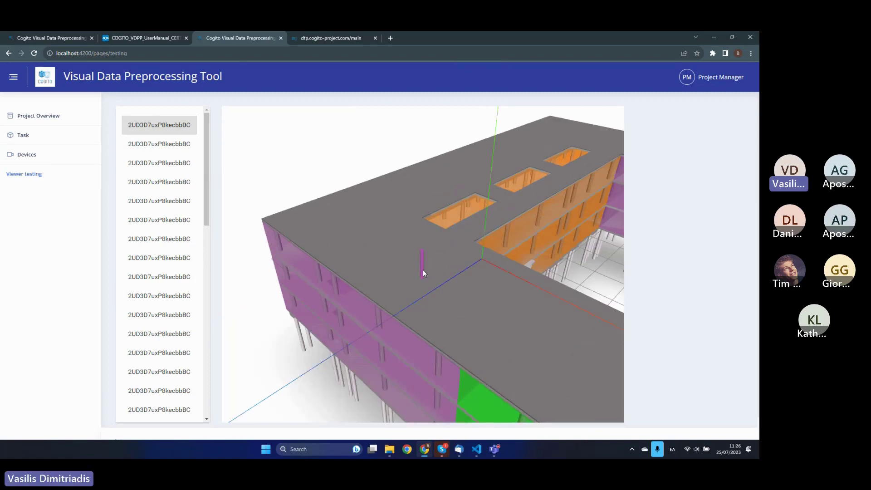
pyautogui.moveTo(422, 269); pyautogui.dragTo(392, 293)
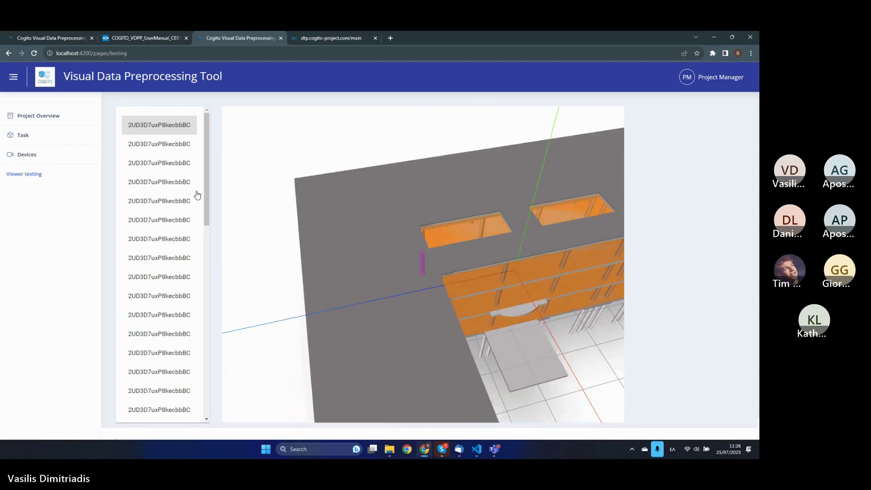
# Locate the fourth, sixth and eighth listed elements in the building model, viewing the eighth from the side of the facade
pyautogui.click(169, 183)
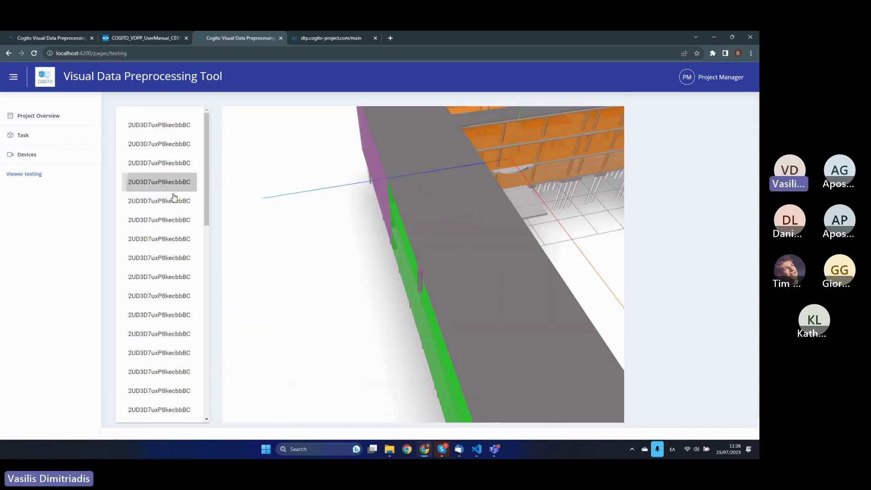
pyautogui.click(183, 221)
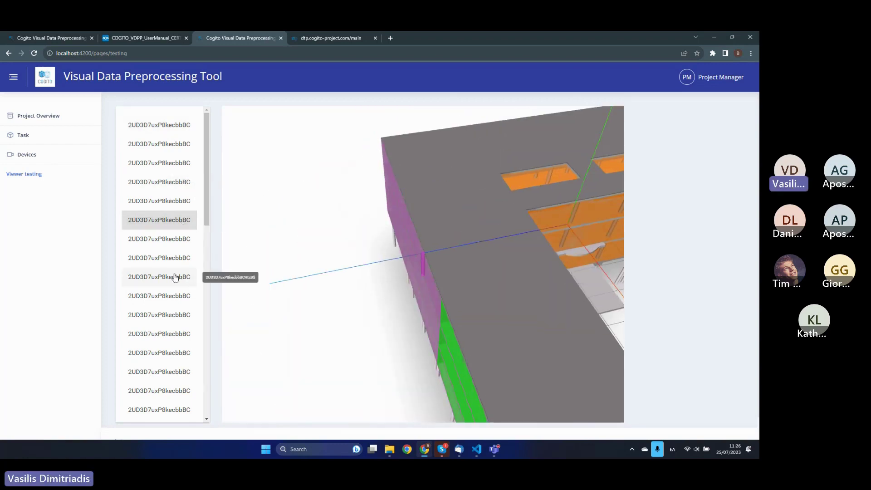
pyautogui.click(179, 258)
pyautogui.moveTo(406, 335); pyautogui.dragTo(367, 303)
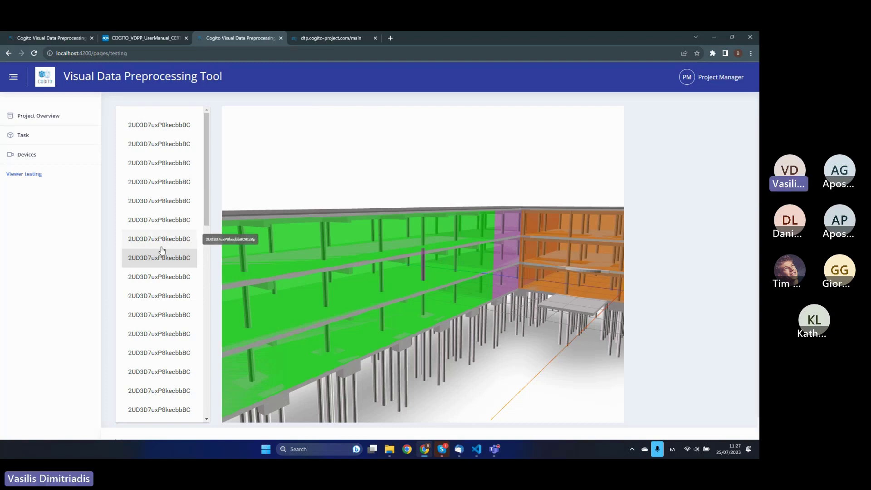
# Locate the tenth and twelfth listed elements in the building model
pyautogui.scroll(-4, 173, 227)
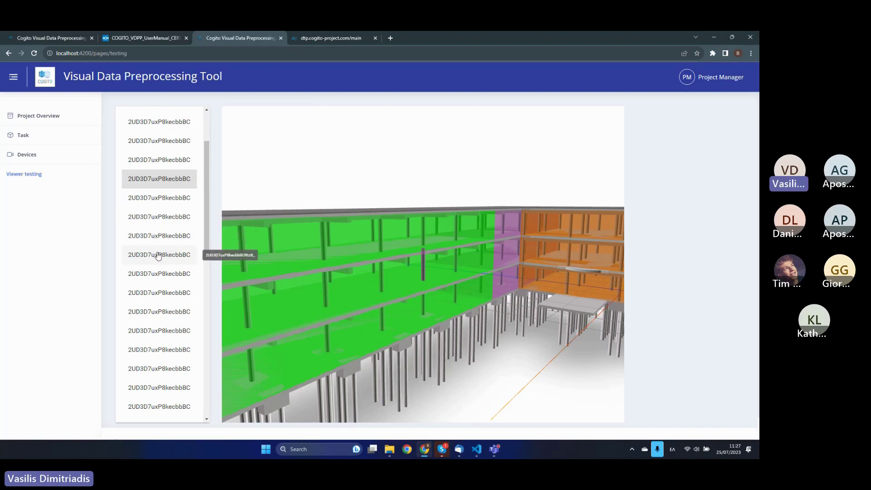
pyautogui.click(173, 218)
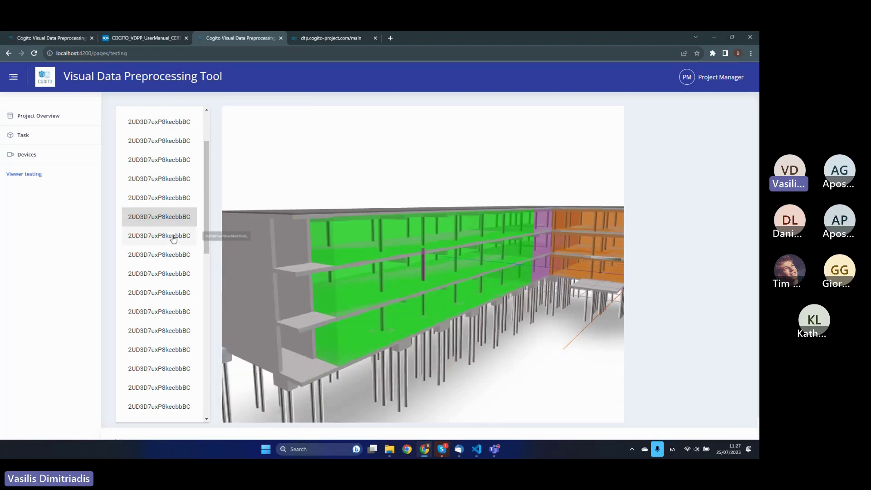
pyautogui.click(168, 254)
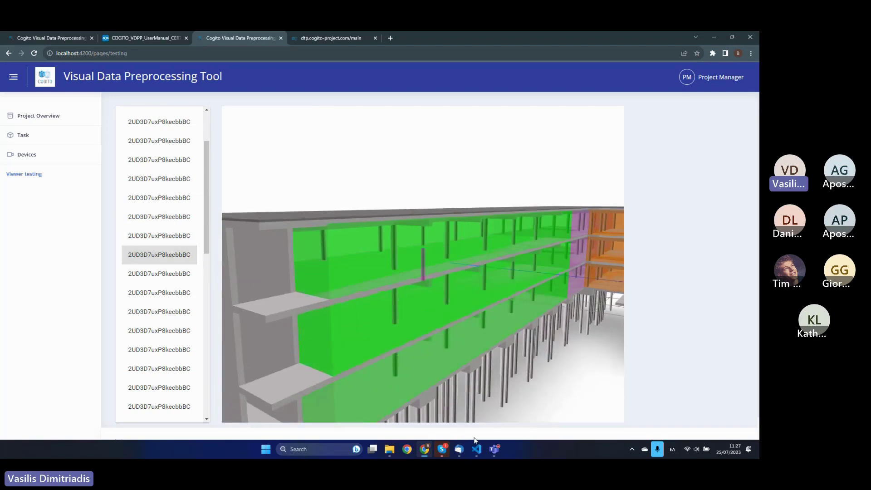
# Switch to testing.component.html in Visual Studio Code, comment out the ngx-ifc-viewer tag, uncomment the ngx-obj-viewer tag and save the file
pyautogui.moveTo(477, 440)
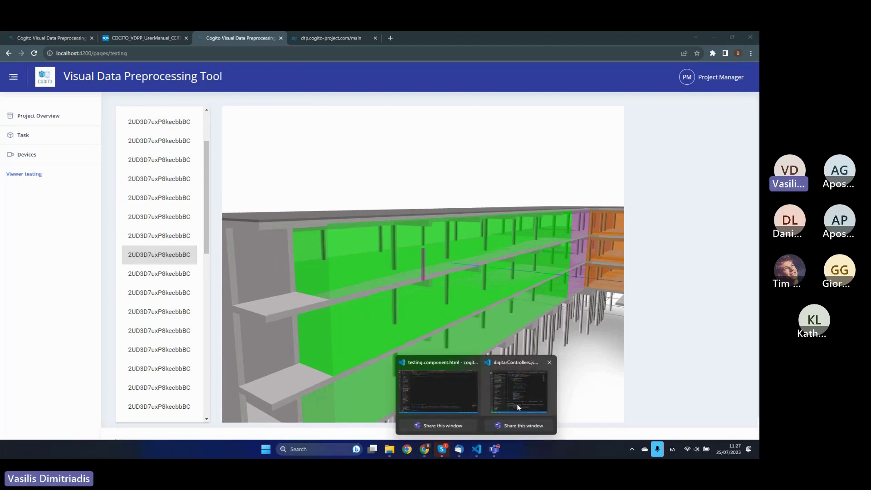
pyautogui.click(455, 401)
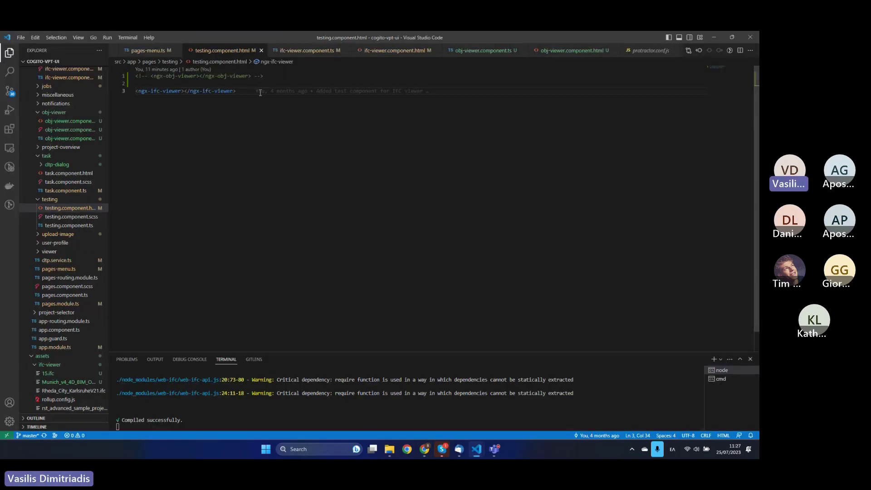
pyautogui.hotkey('ctrl', '/')
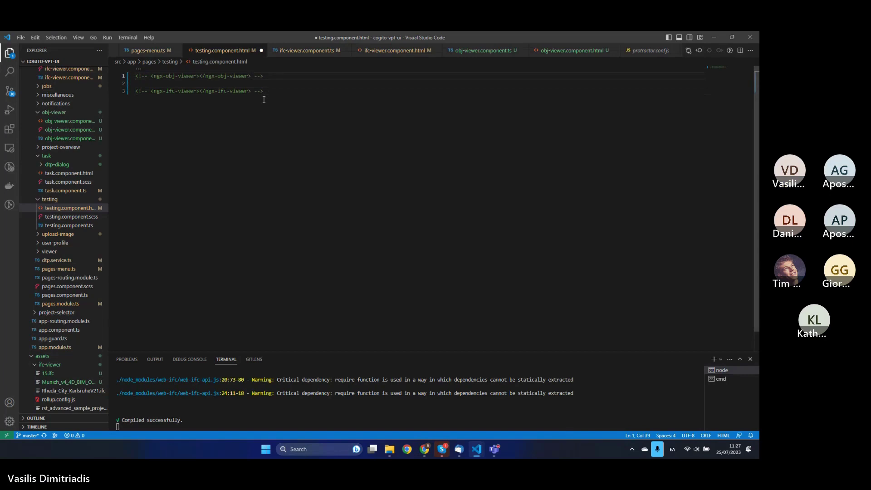
pyautogui.hotkey('ctrl', '/')
pyautogui.hotkey('ctrl', 's')
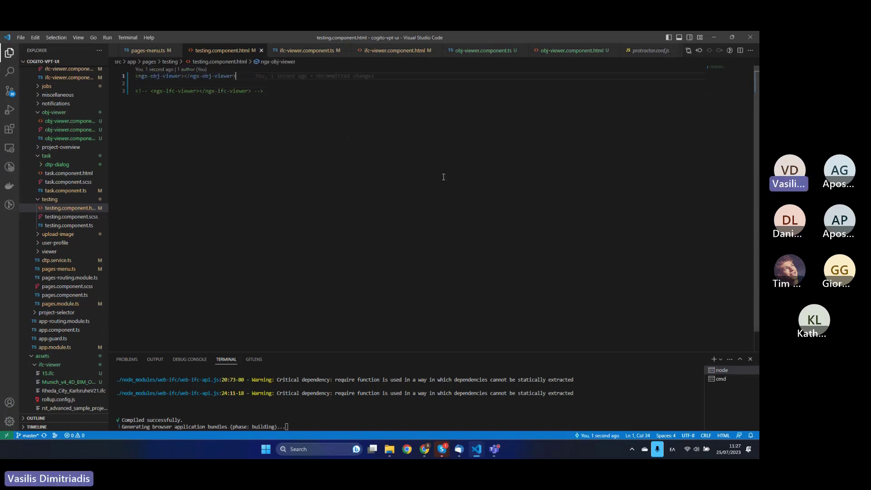
# Switch back to the local tool in the browser and examine the model in the OBJ viewer from several angles
pyautogui.hotkey('alt', 'Tab')
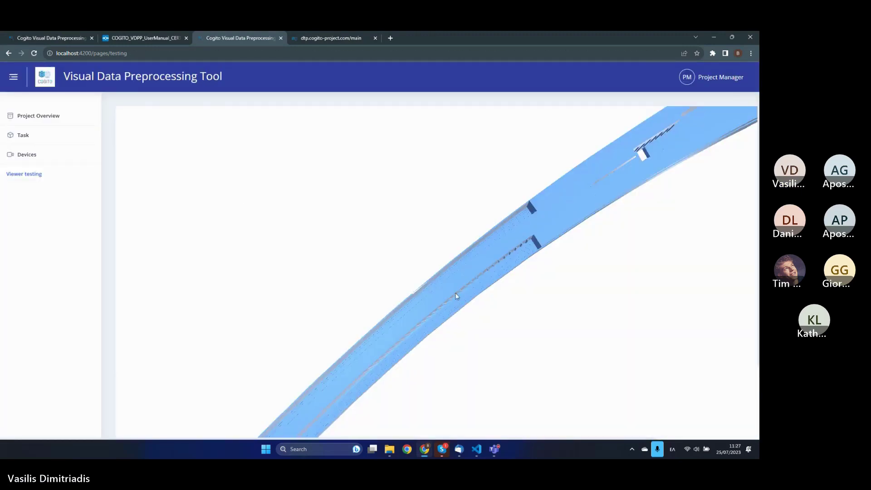
pyautogui.moveTo(451, 300); pyautogui.dragTo(445, 279)
pyautogui.scroll(-2, 445, 280)
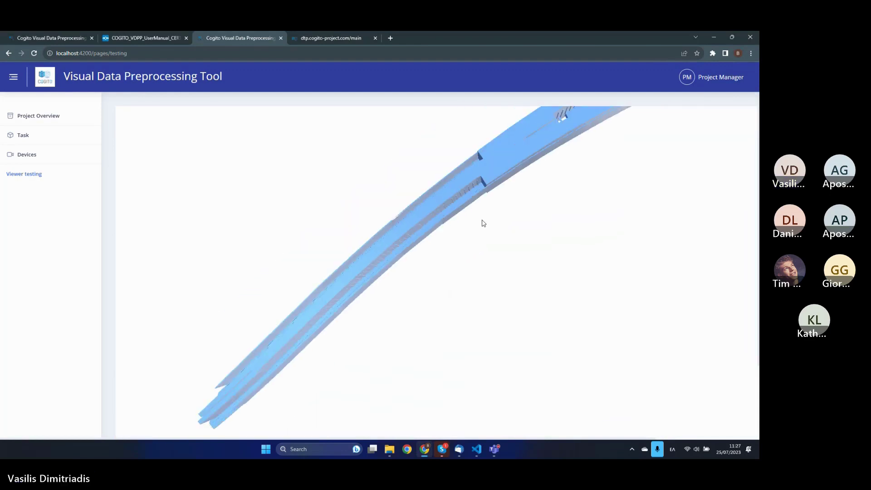
pyautogui.moveTo(482, 222)
pyautogui.mouseDown()
pyautogui.moveTo(454, 243)
pyautogui.moveTo(477, 217)
pyautogui.moveTo(465, 228)
pyautogui.mouseUp()
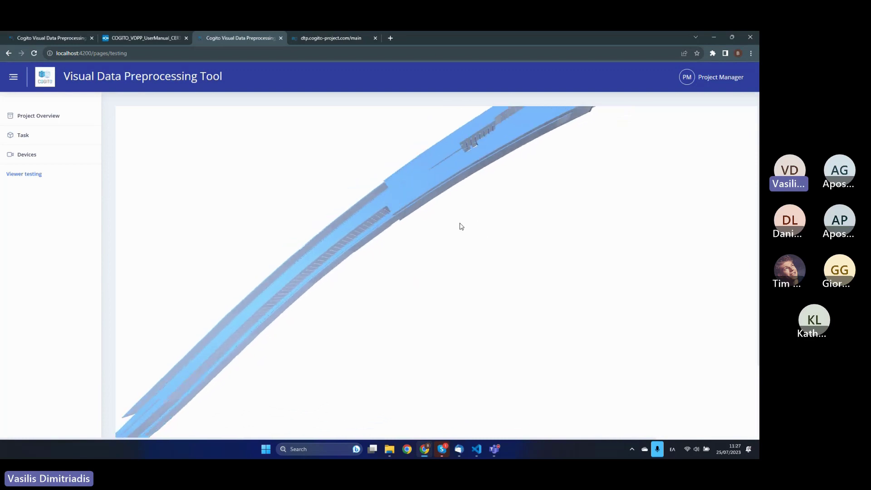
pyautogui.moveTo(464, 170)
pyautogui.mouseDown()
pyautogui.moveTo(448, 193)
pyautogui.moveTo(457, 181)
pyautogui.mouseUp()
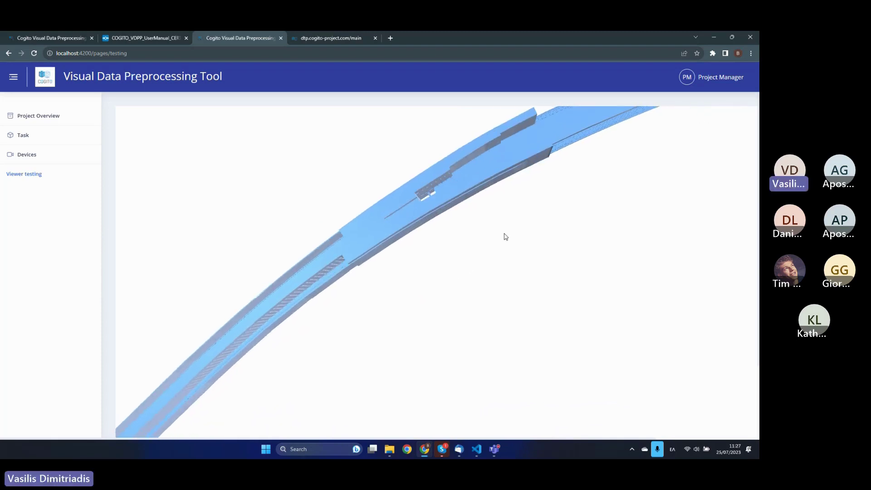